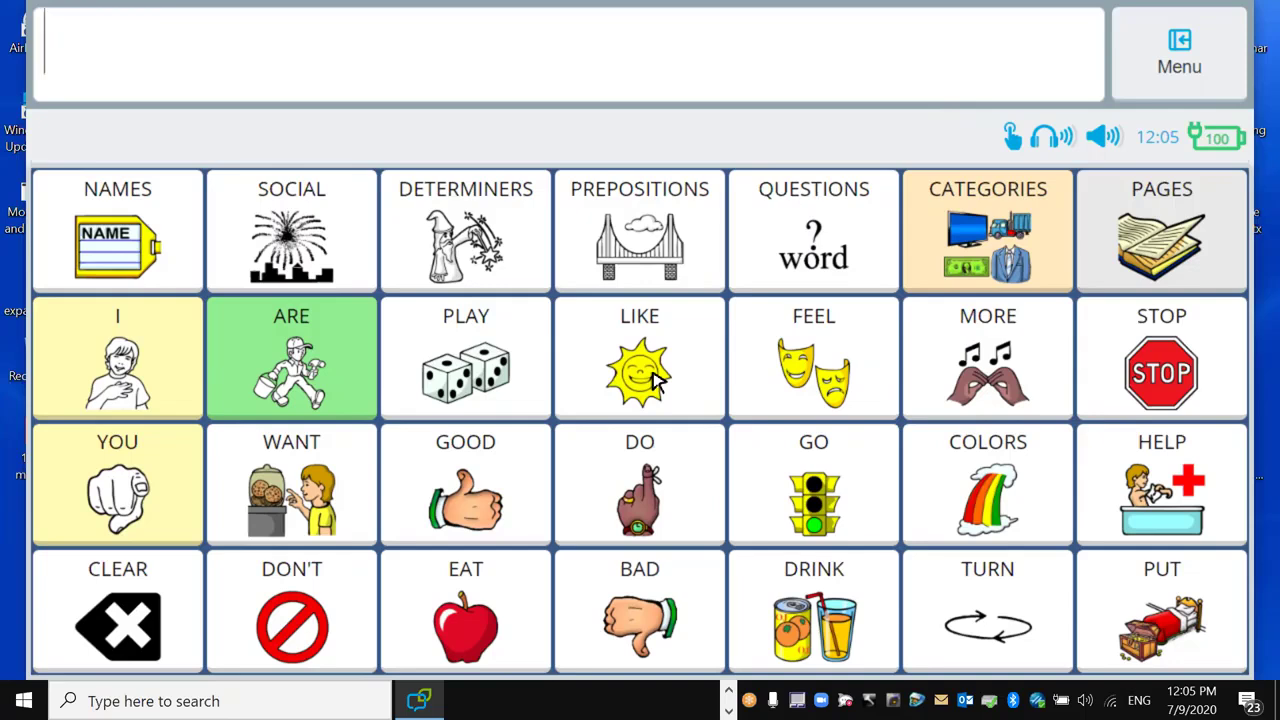
# Choose LAMP WFL 84 1-Hit from the LAMP Words for Life collection as the active vocabulary.
pyautogui.click(1185, 52)
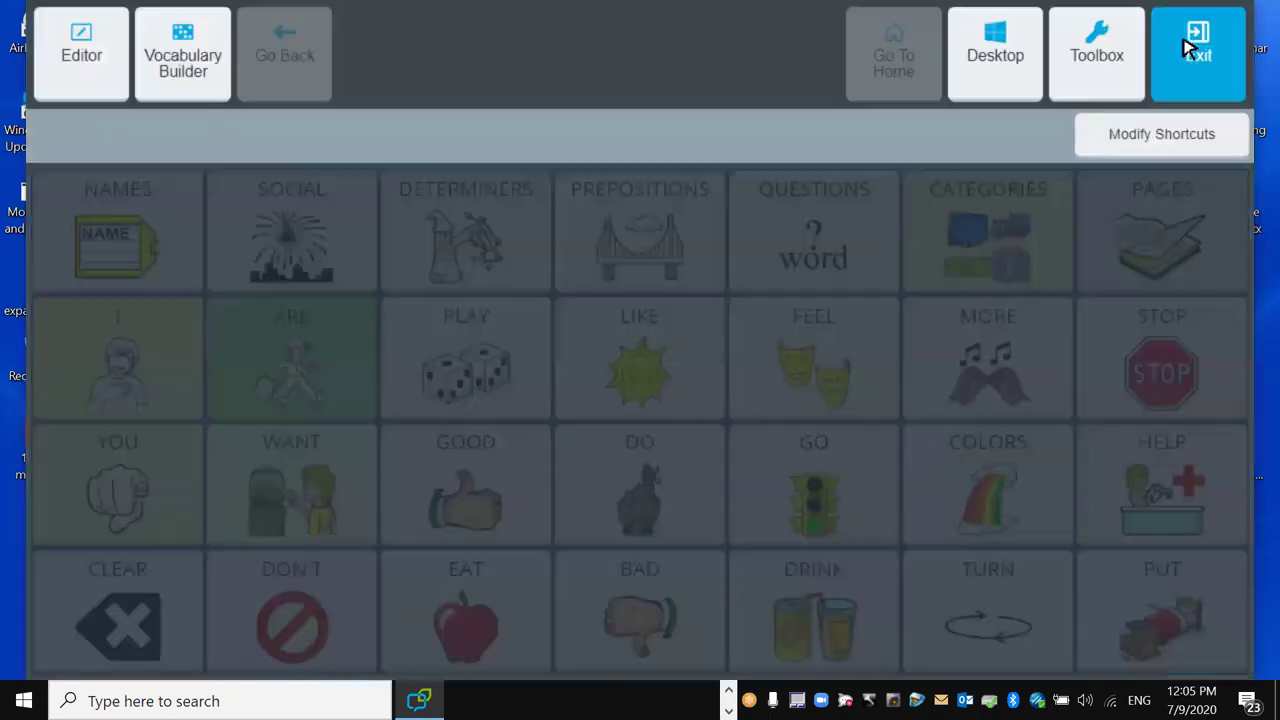
pyautogui.click(1105, 57)
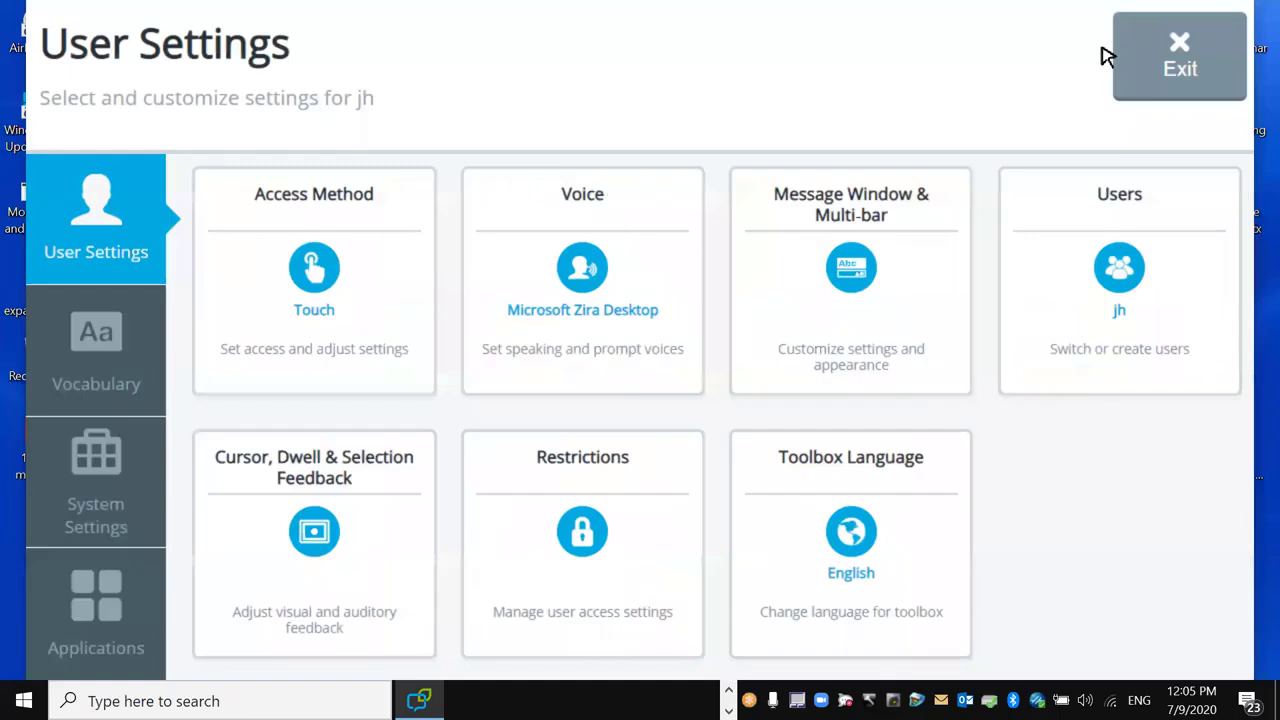
pyautogui.click(90, 350)
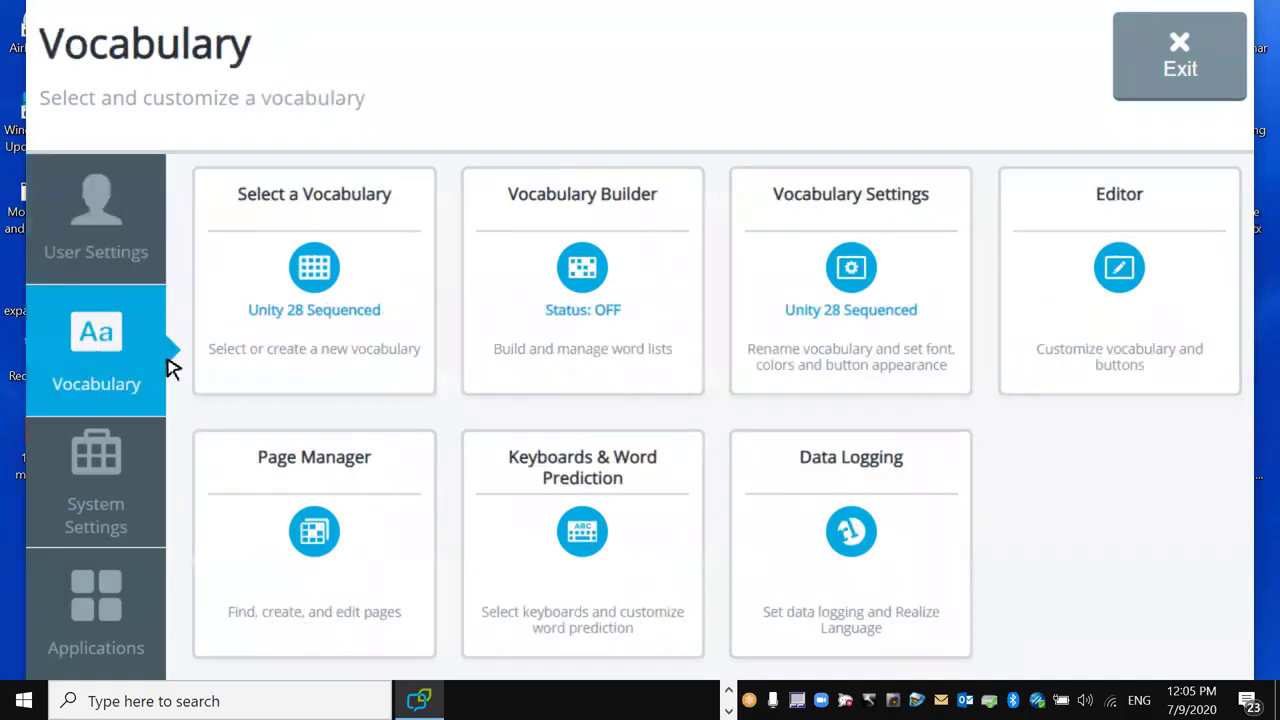
pyautogui.click(330, 280)
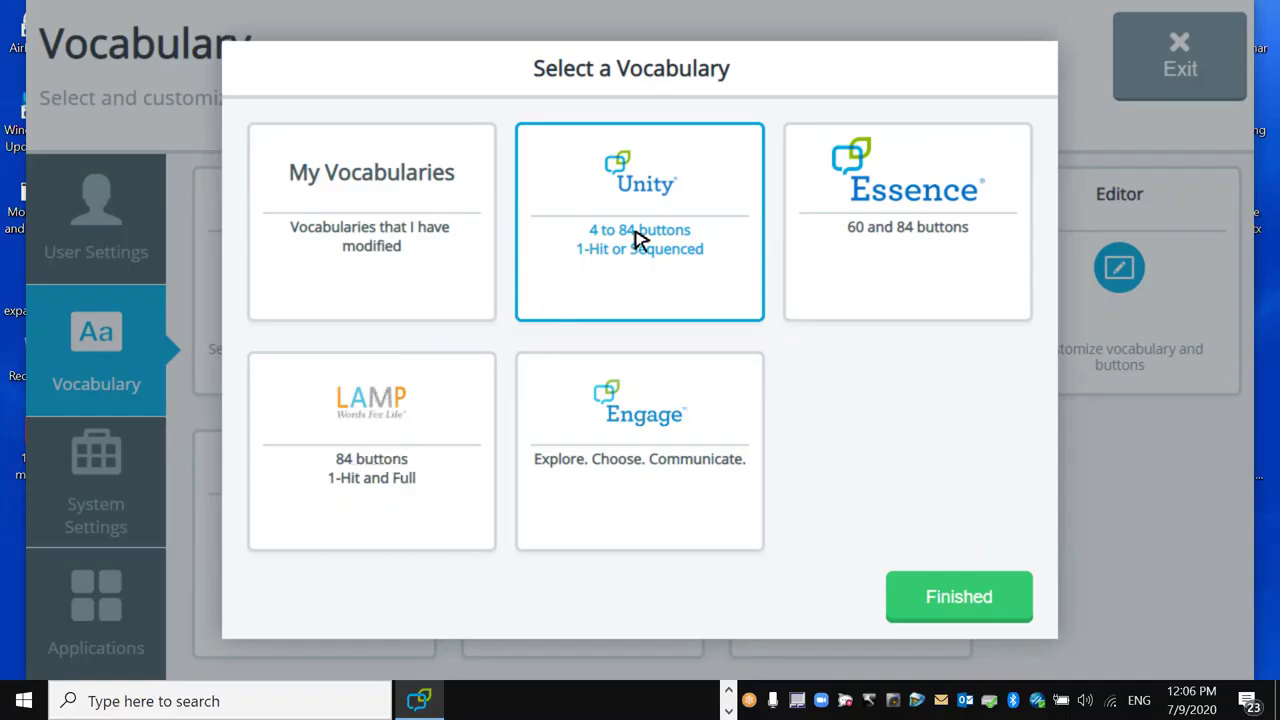
pyautogui.click(381, 427)
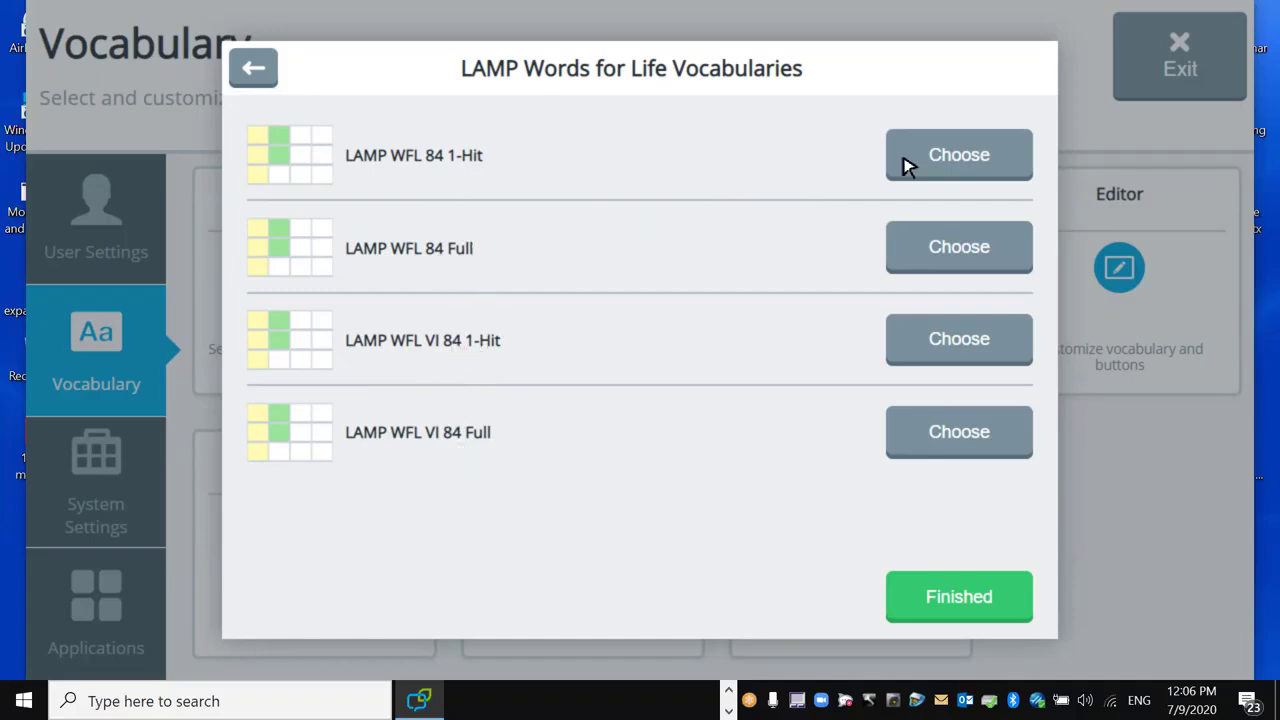
pyautogui.click(940, 160)
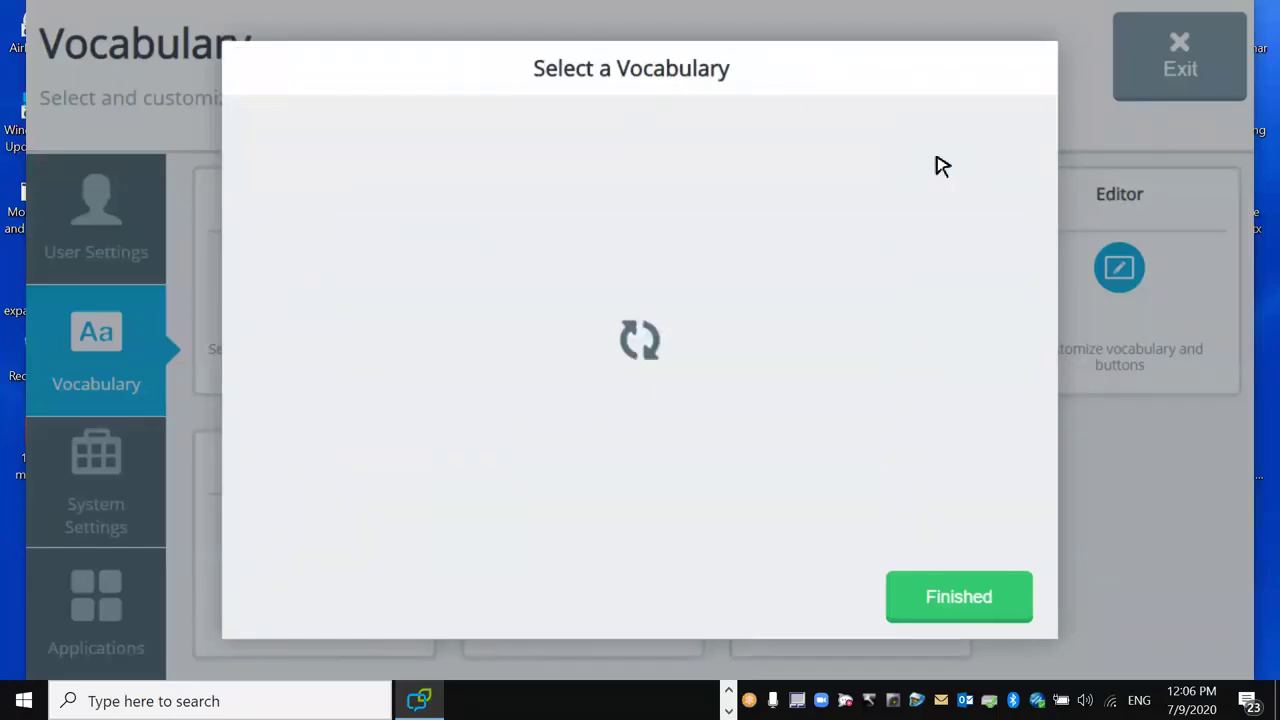
pyautogui.click(963, 600)
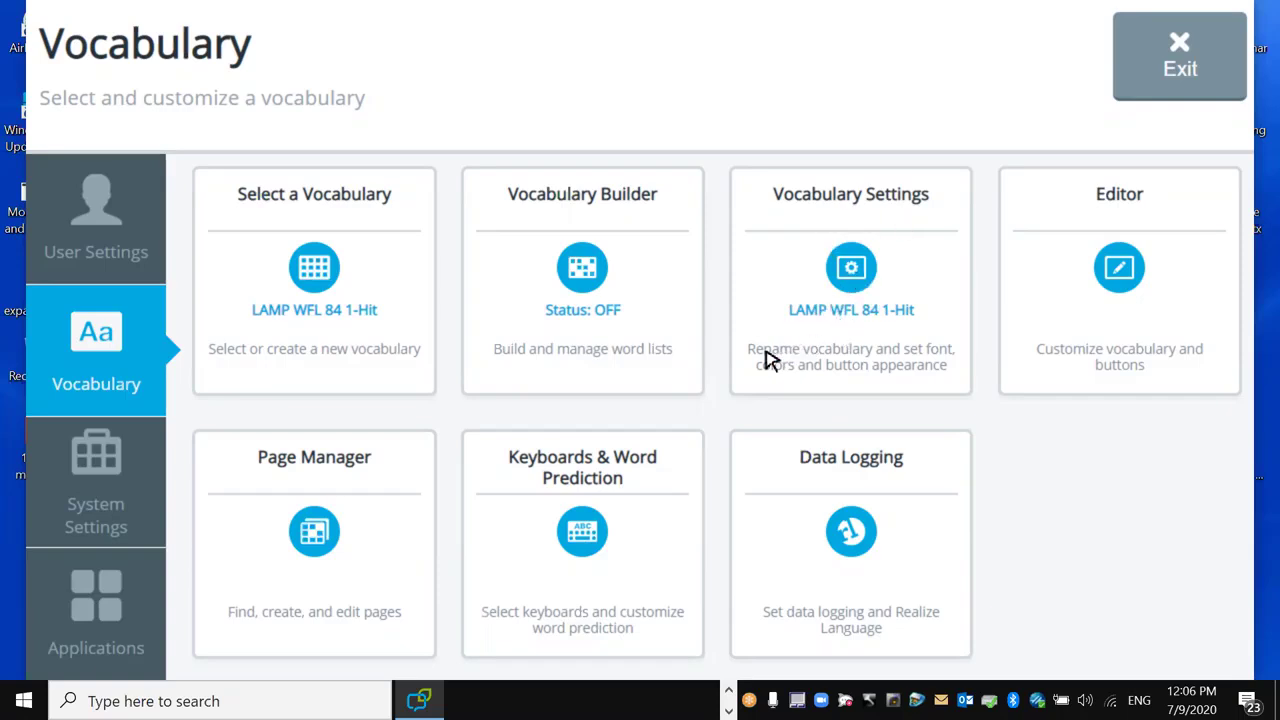
# Rename the active vocabulary to the client's first name and initial followed by "one hit", and return to the communication screen.
pyautogui.click(850, 268)
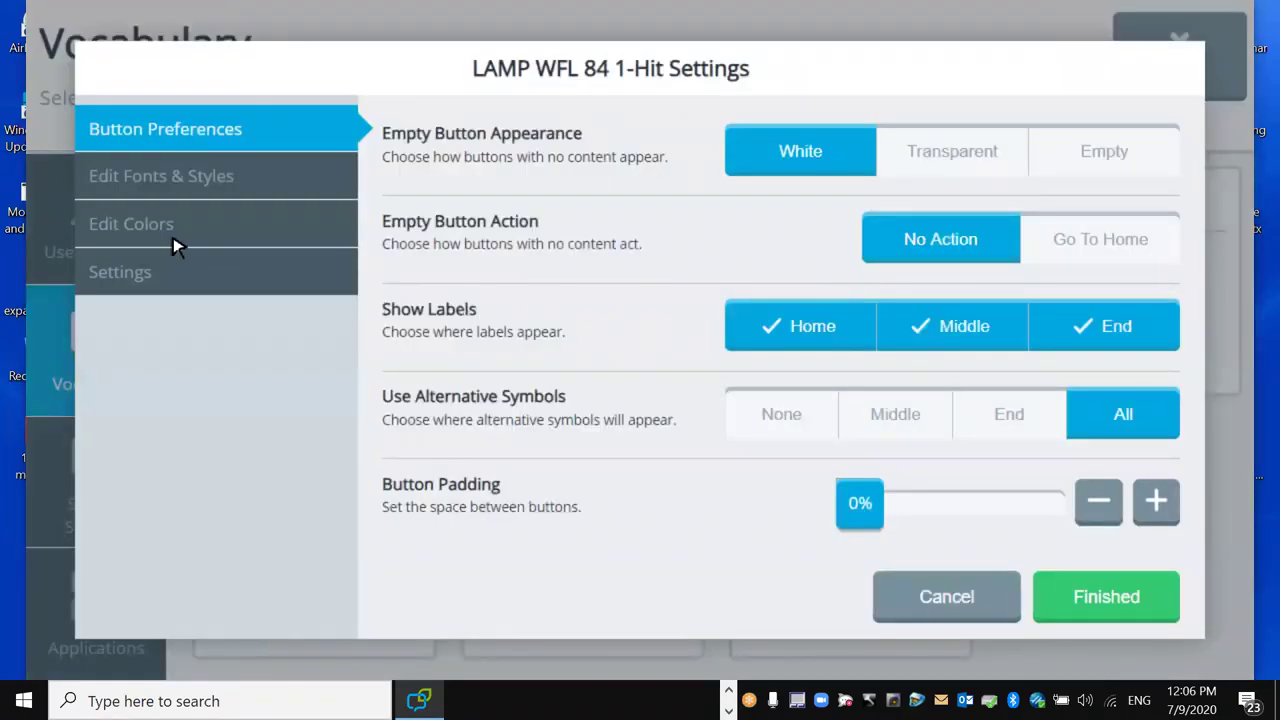
pyautogui.click(141, 281)
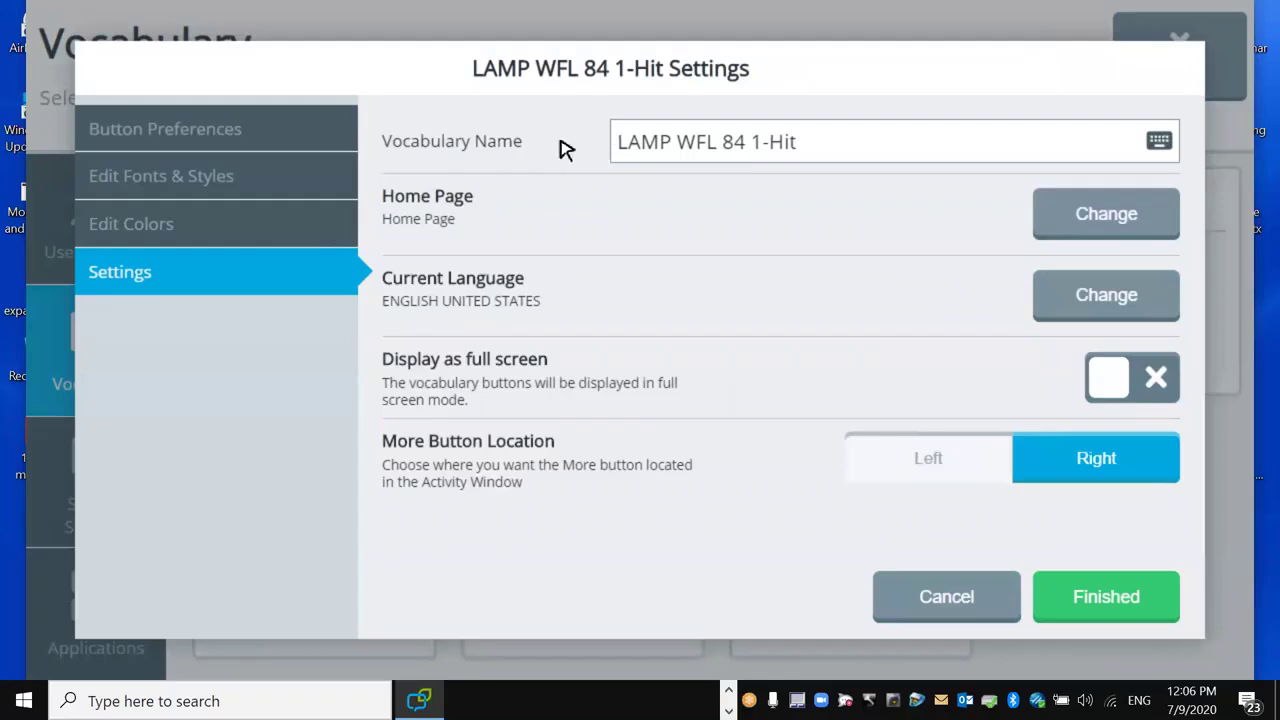
pyautogui.click(802, 146)
pyautogui.press('BackSpace')
pyautogui.press('BackSpace')
pyautogui.press('BackSpace')
pyautogui.press('BackSpace')
pyautogui.press('BackSpace')
pyautogui.press('BackSpace')
pyautogui.press('BackSpace')
pyautogui.press('BackSpace')
pyautogui.press('BackSpace')
pyautogui.press('BackSpace')
pyautogui.press('BackSpace')
pyautogui.press('BackSpace')
pyautogui.press('BackSpace')
pyautogui.press('BackSpace')
pyautogui.press('BackSpace')
pyautogui.press('BackSpace')
pyautogui.press('BackSpace')
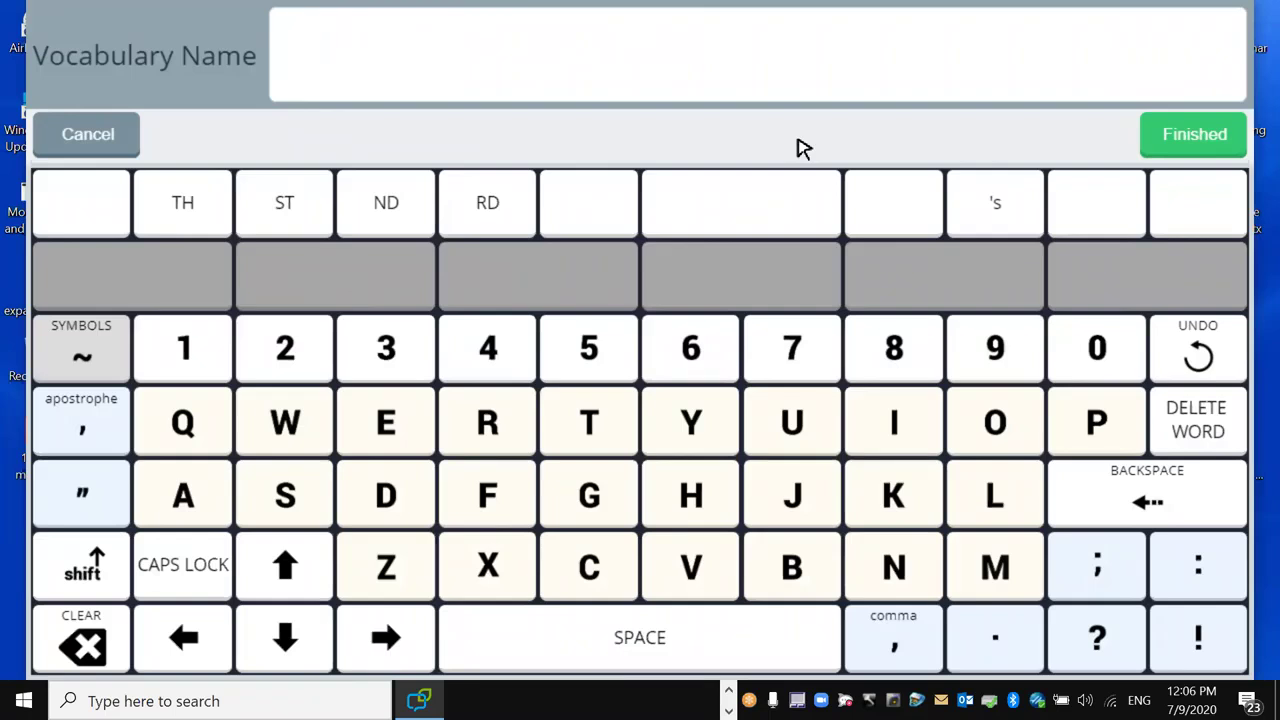
pyautogui.write('John H o')
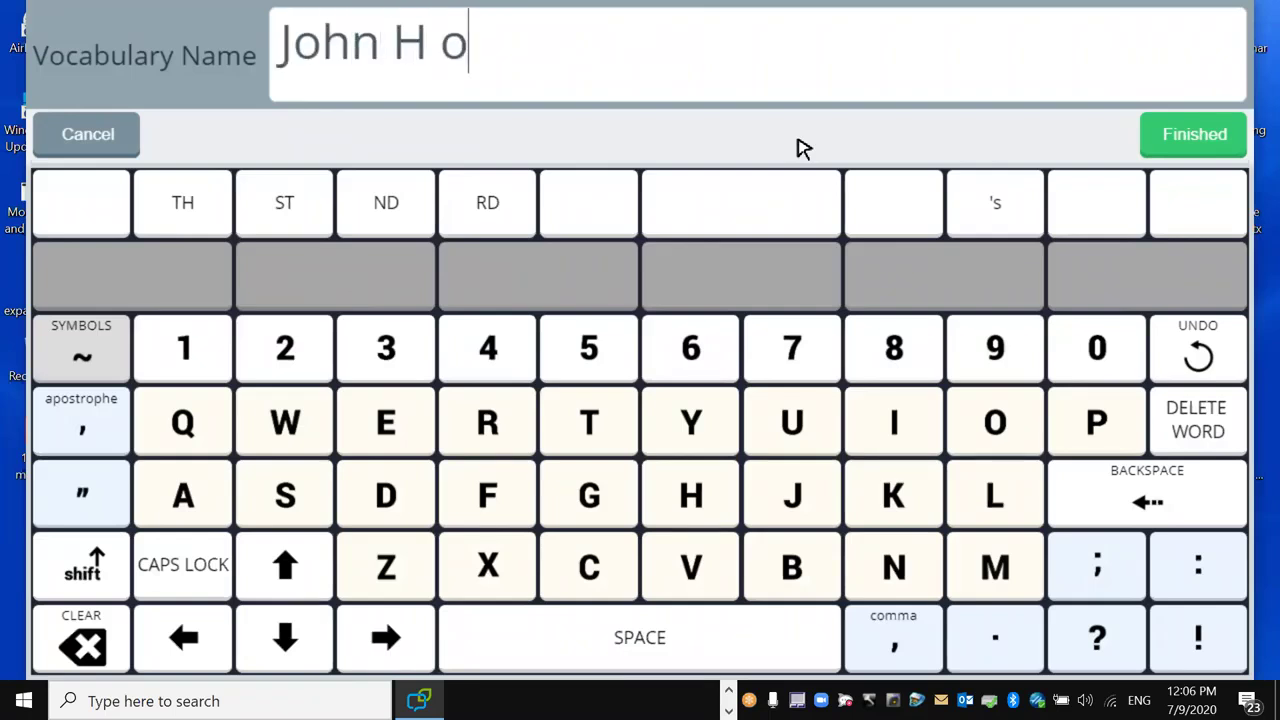
pyautogui.write('ne hit')
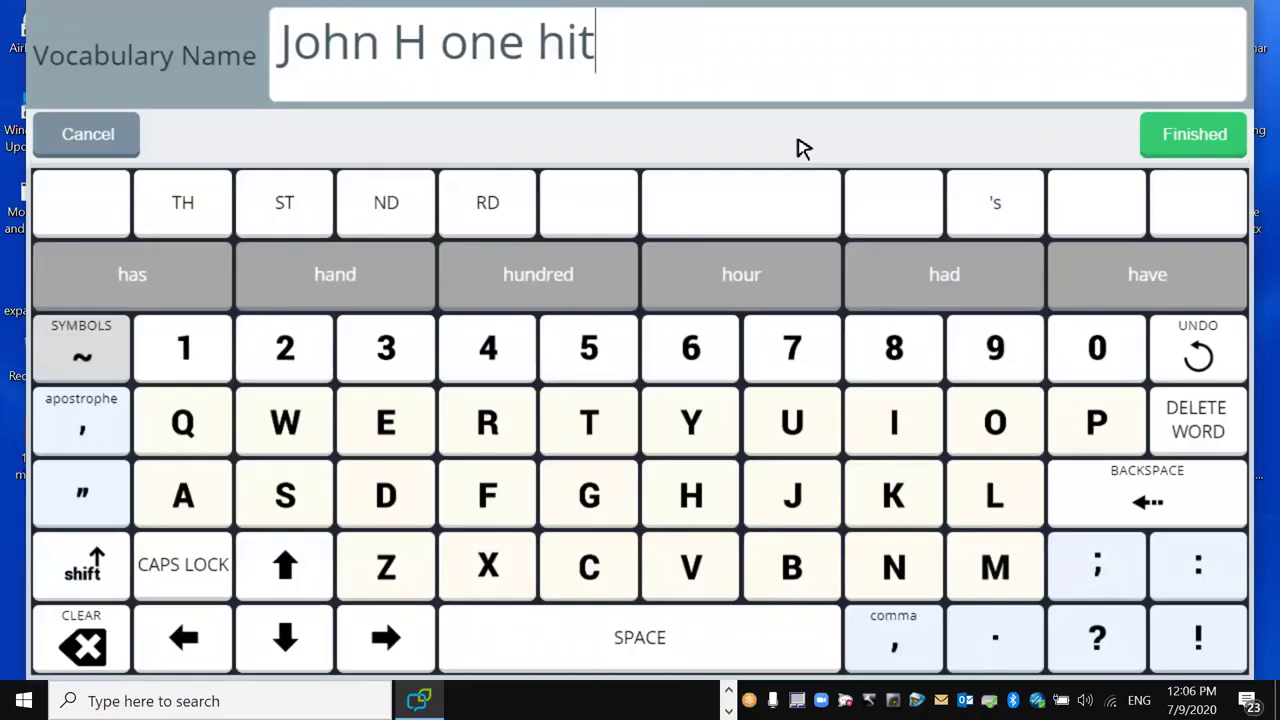
pyautogui.click(1212, 136)
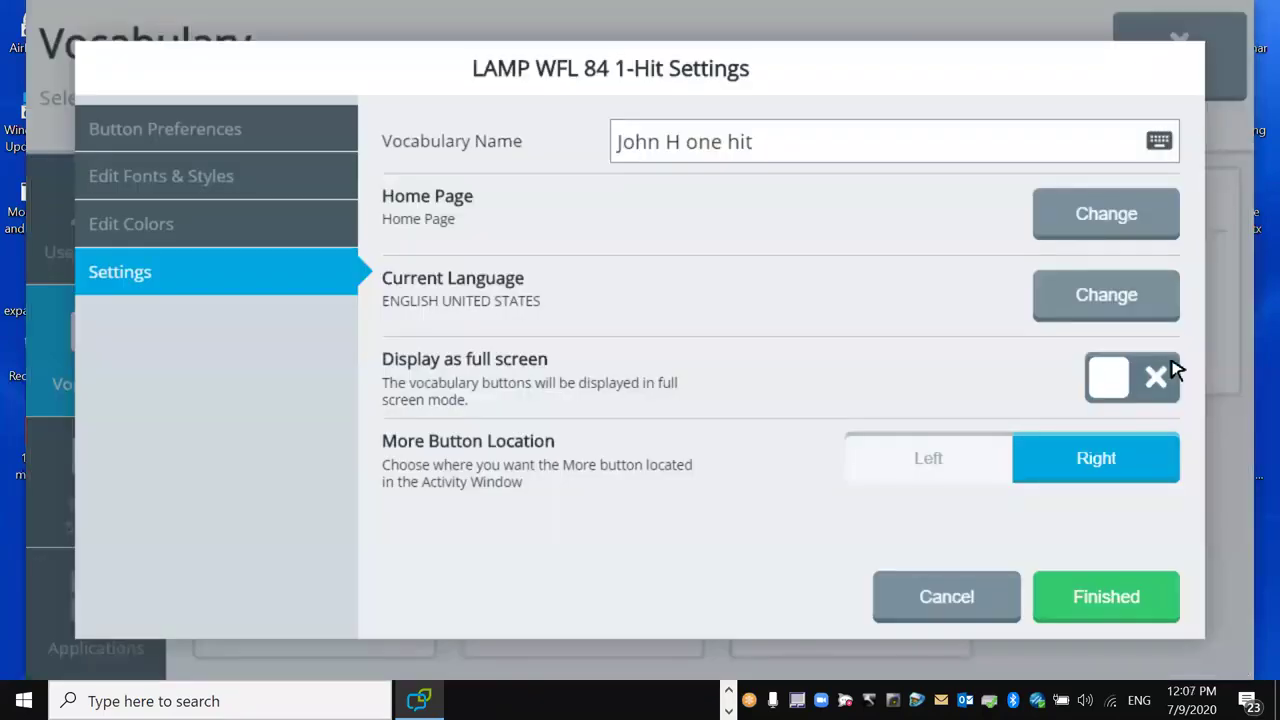
pyautogui.click(1123, 604)
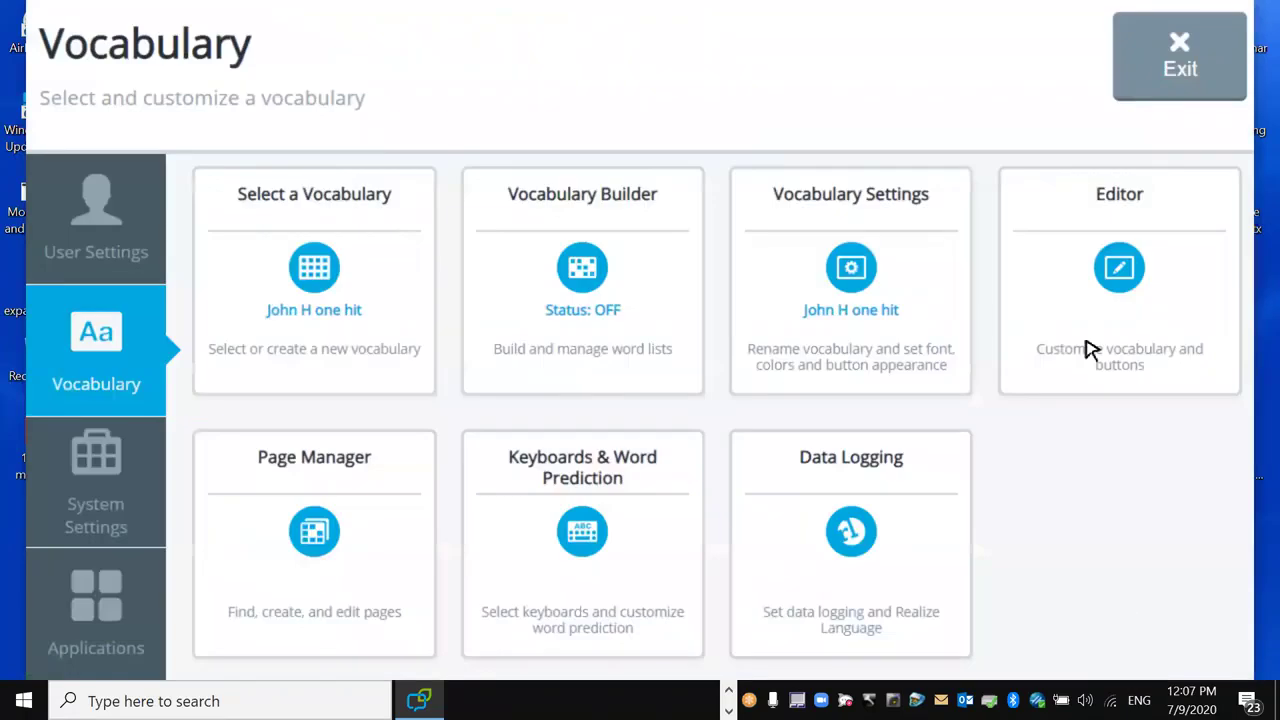
pyautogui.click(1177, 66)
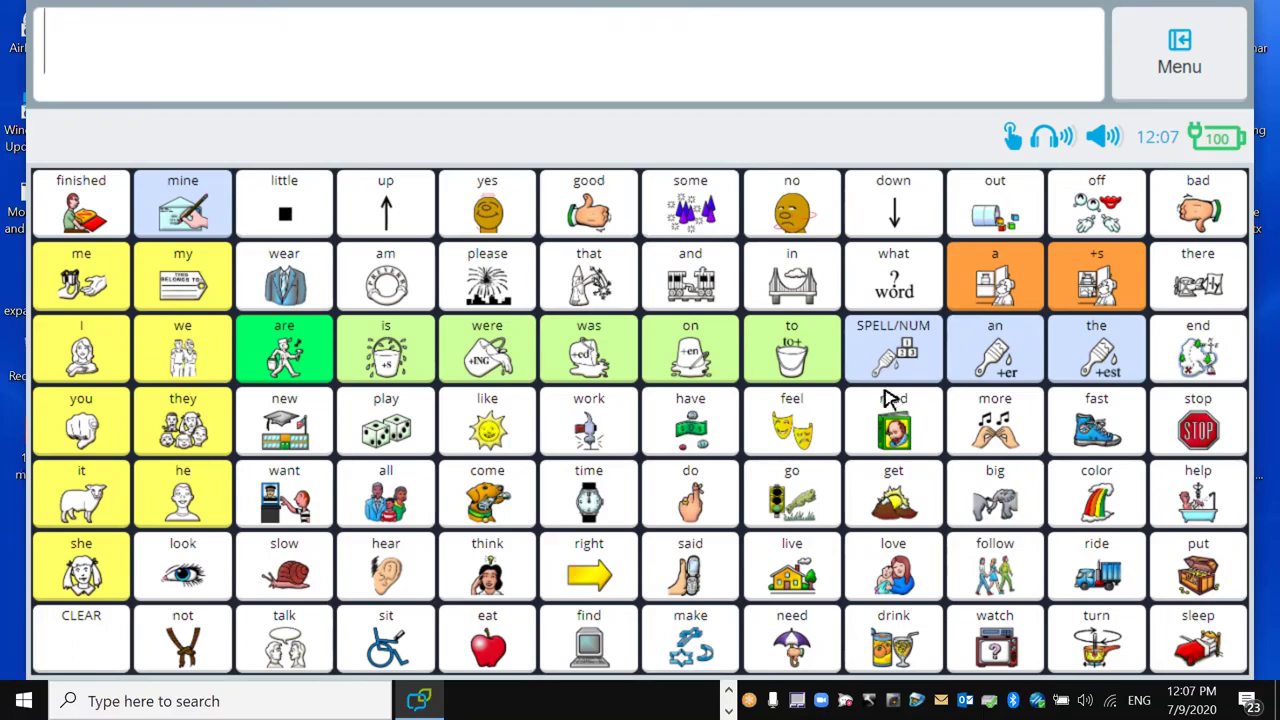
# Switch the active vocabulary to LAMP WFL 84 Full from the LAMP Words for Life collection.
pyautogui.click(1186, 63)
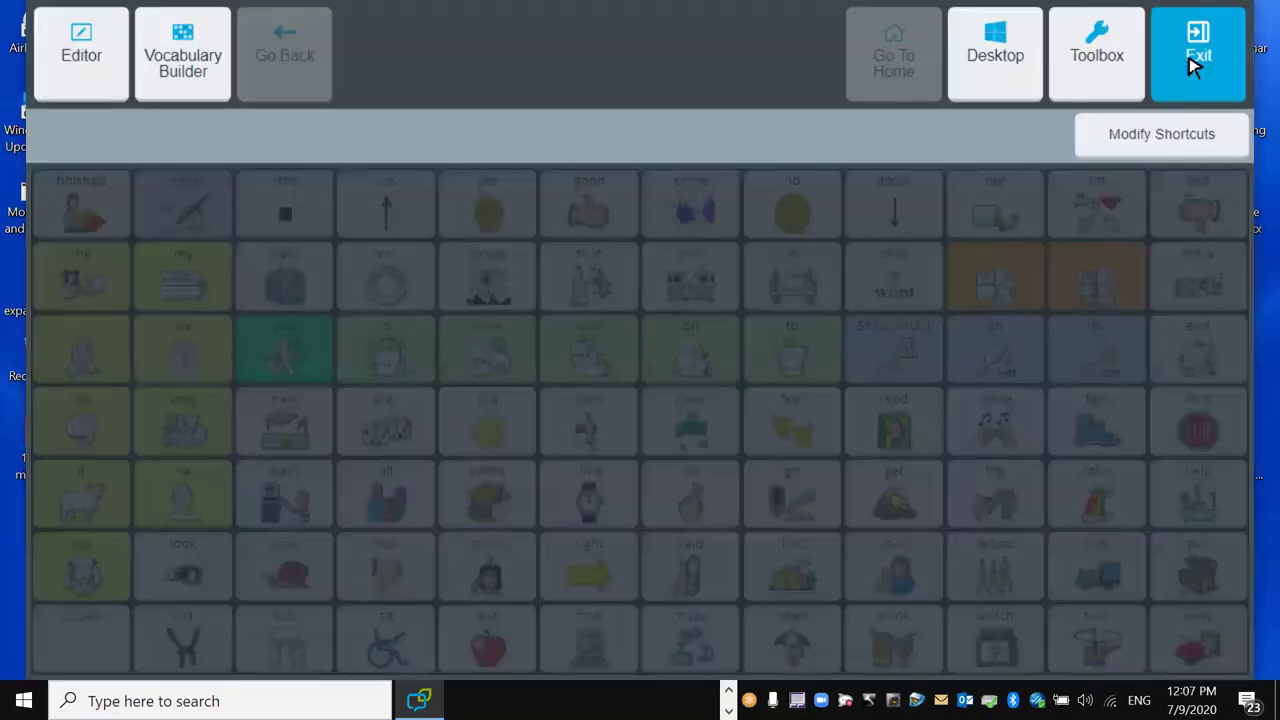
pyautogui.click(1096, 57)
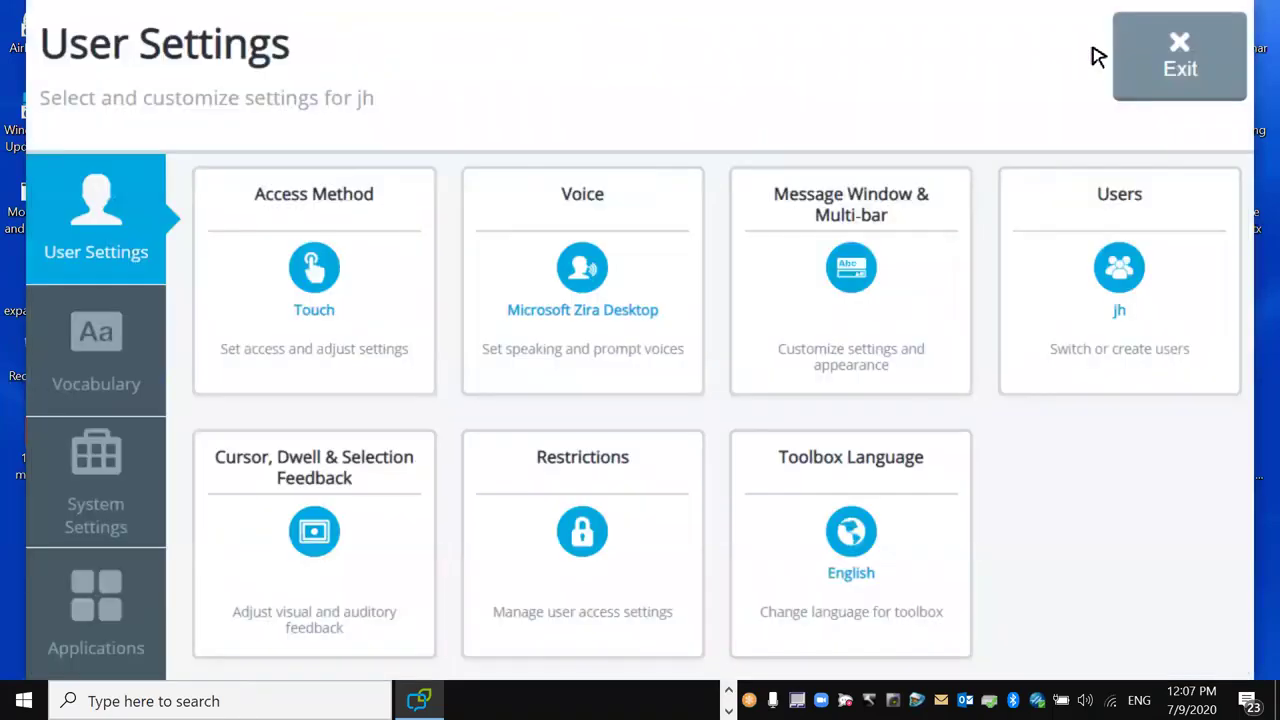
pyautogui.click(90, 369)
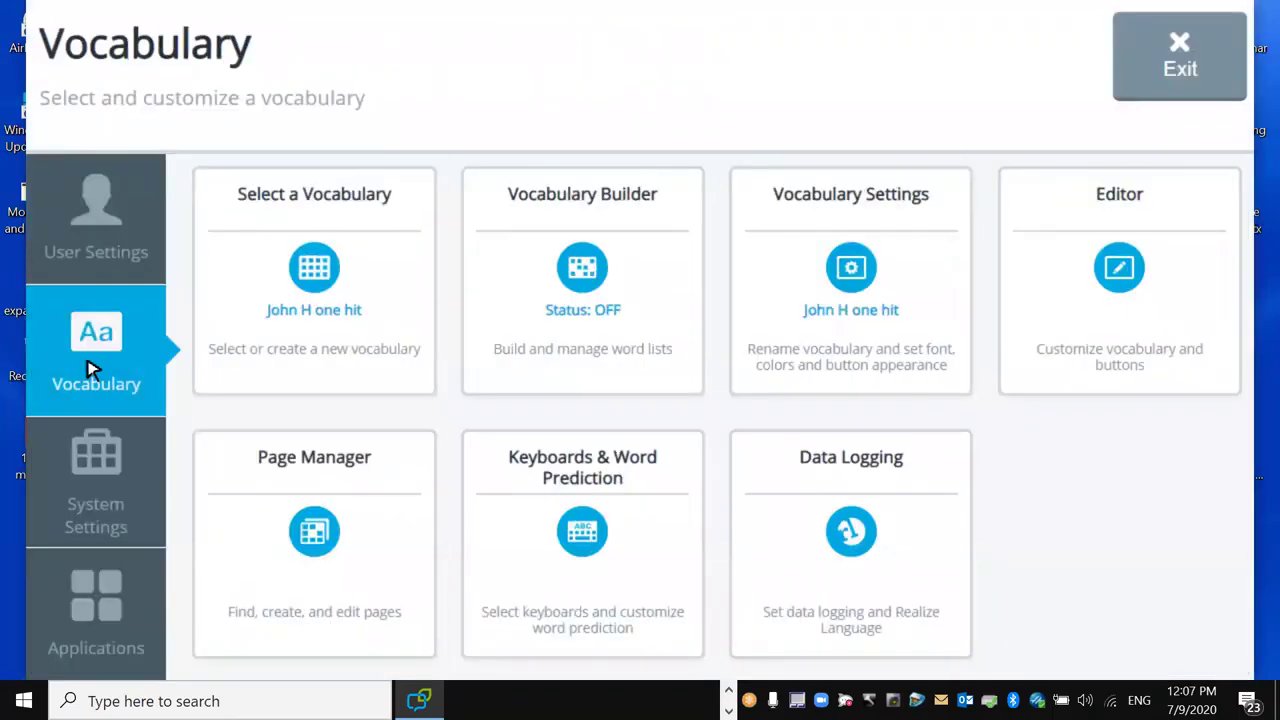
pyautogui.click(310, 224)
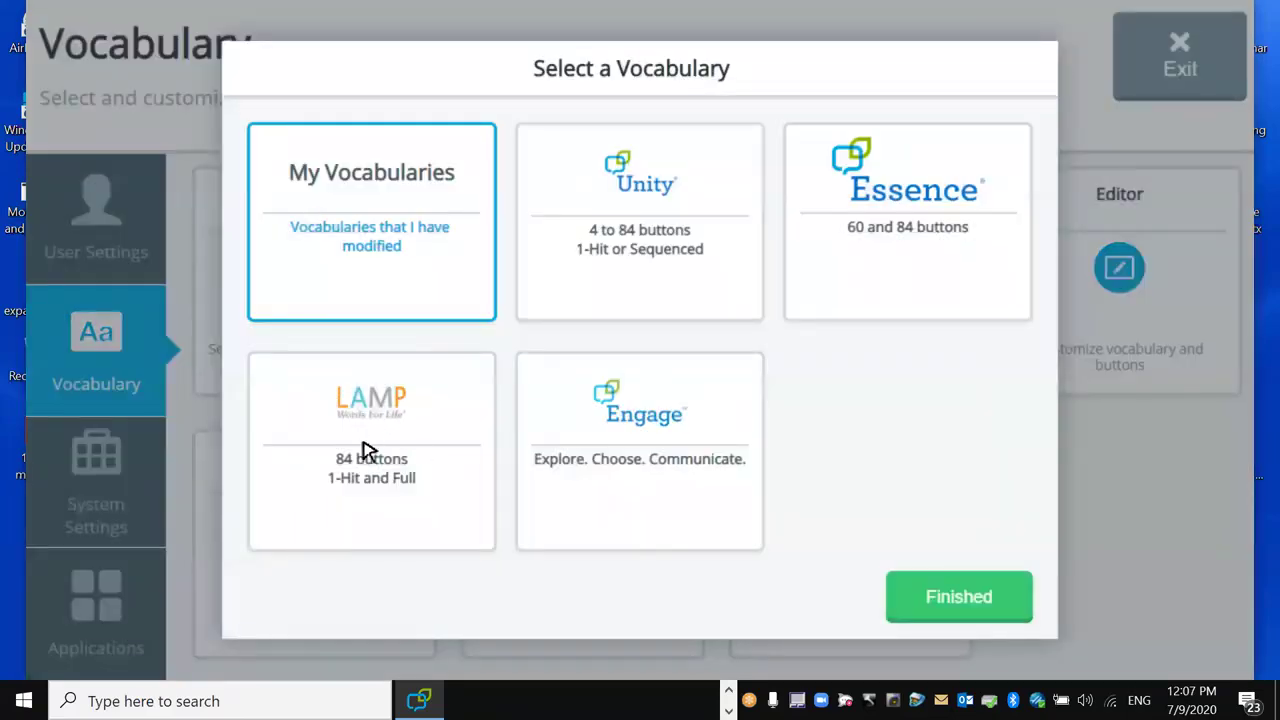
pyautogui.click(380, 430)
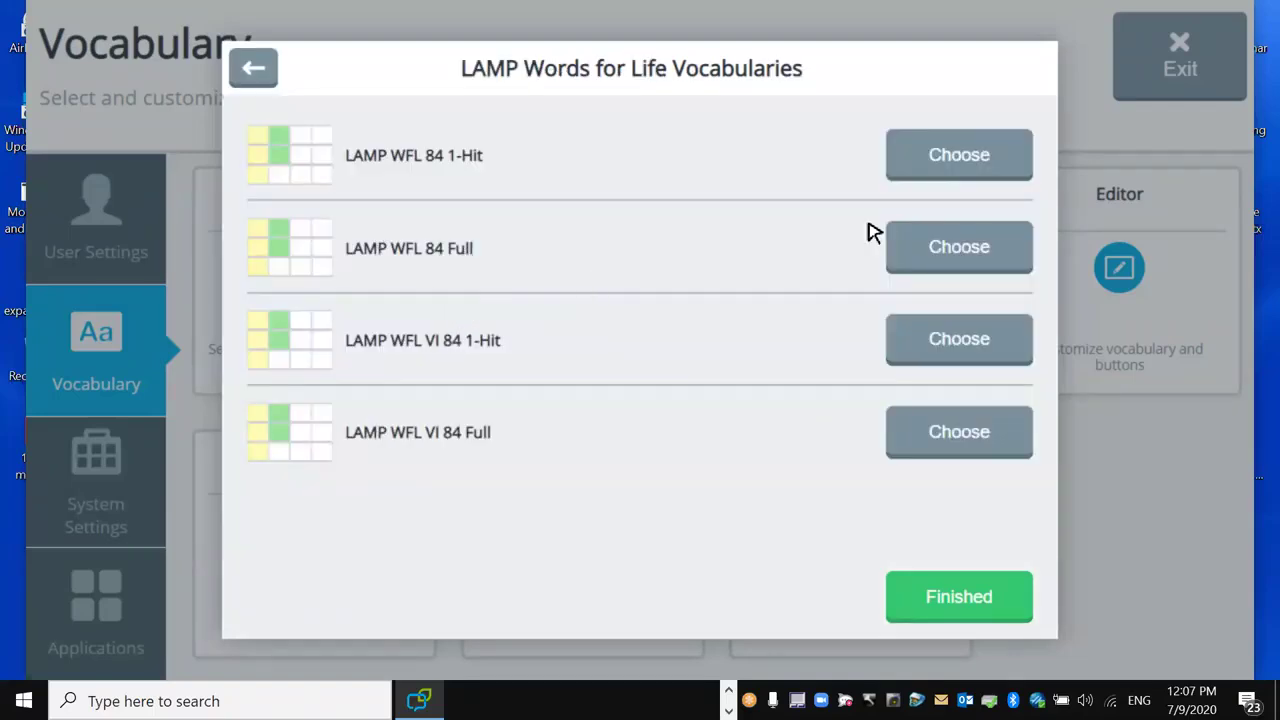
pyautogui.click(936, 252)
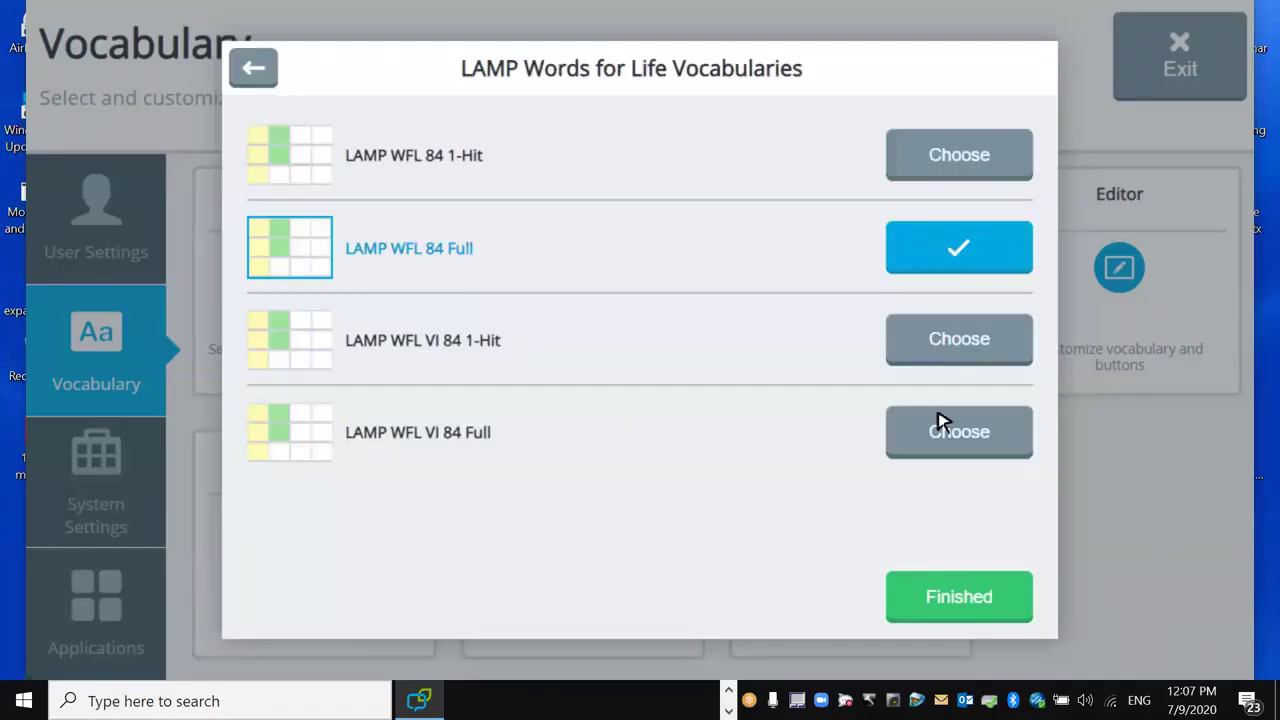
pyautogui.click(944, 598)
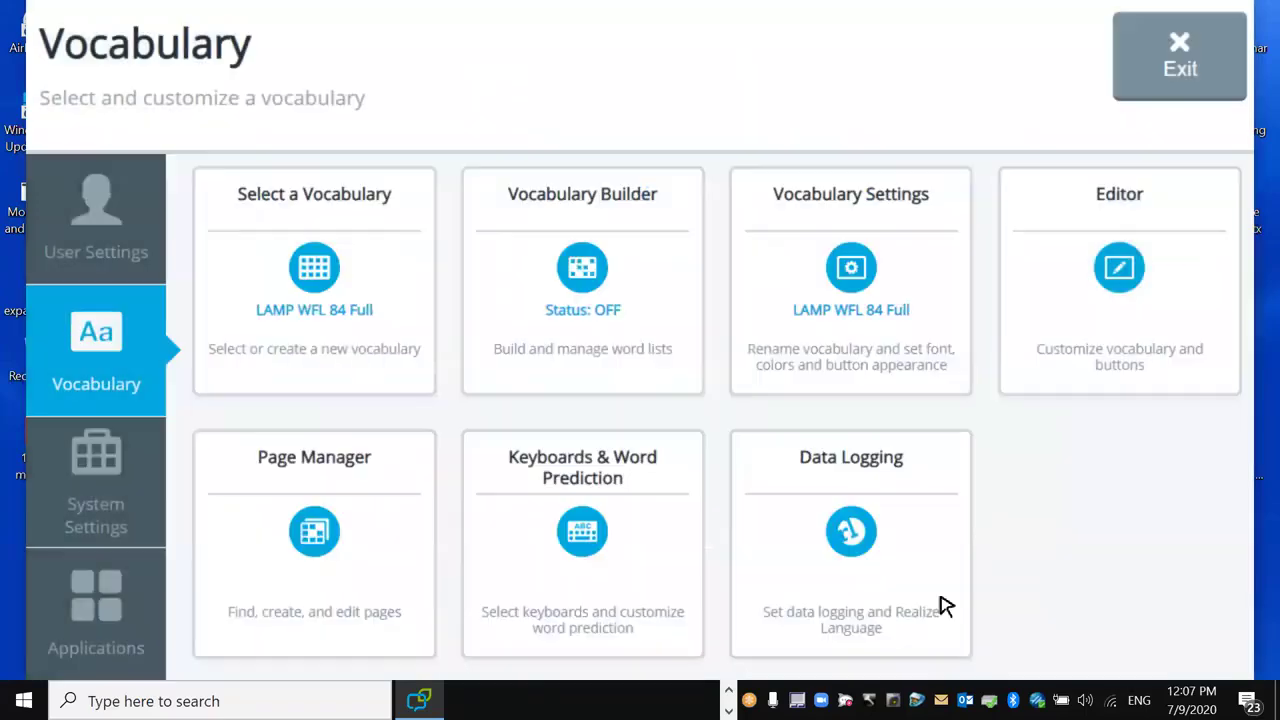
# Rename the active vocabulary to the client's first name followed by "LAMP Full", and return to the communication screen.
pyautogui.click(851, 268)
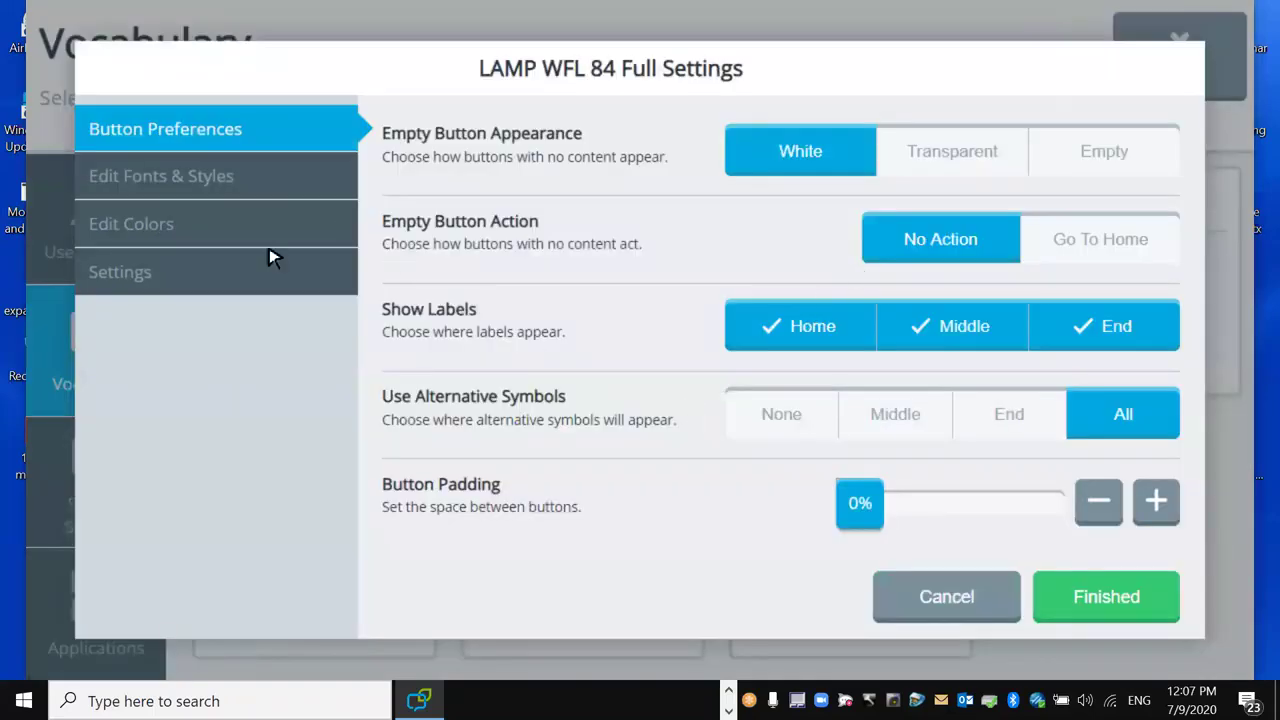
pyautogui.click(130, 278)
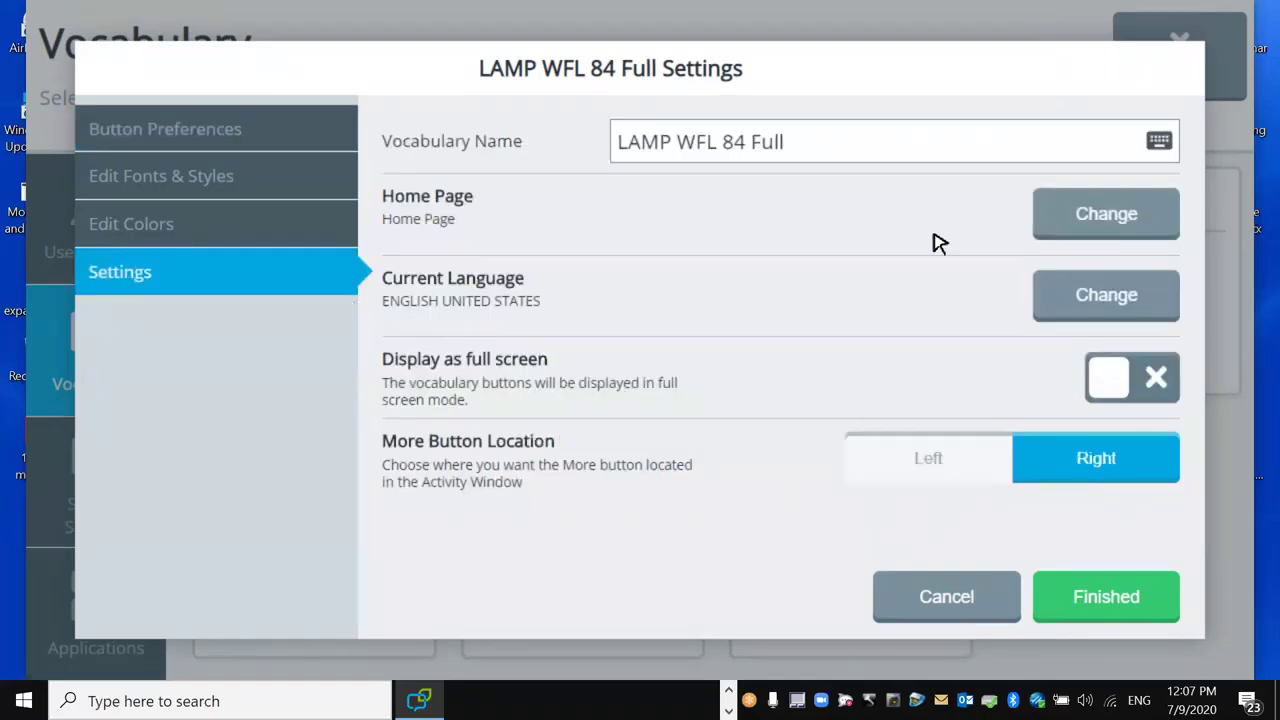
pyautogui.click(808, 150)
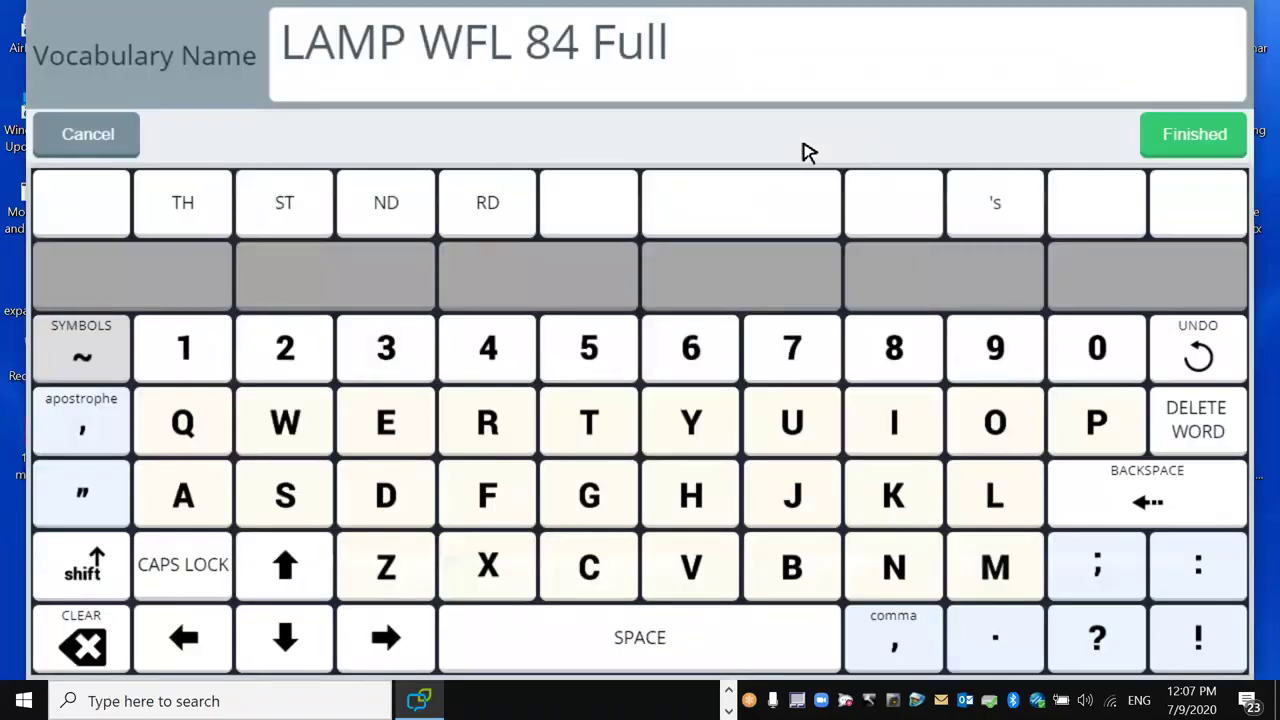
pyautogui.press('BackSpace')
pyautogui.press('BackSpace')
pyautogui.press('BackSpace')
pyautogui.press('BackSpace')
pyautogui.press('BackSpace')
pyautogui.press('BackSpace')
pyautogui.press('BackSpace')
pyautogui.press('BackSpace')
pyautogui.press('BackSpace')
pyautogui.press('BackSpace')
pyautogui.press('BackSpace')
pyautogui.press('BackSpace')
pyautogui.press('BackSpace')
pyautogui.press('BackSpace')
pyautogui.press('BackSpace')
pyautogui.press('BackSpace')
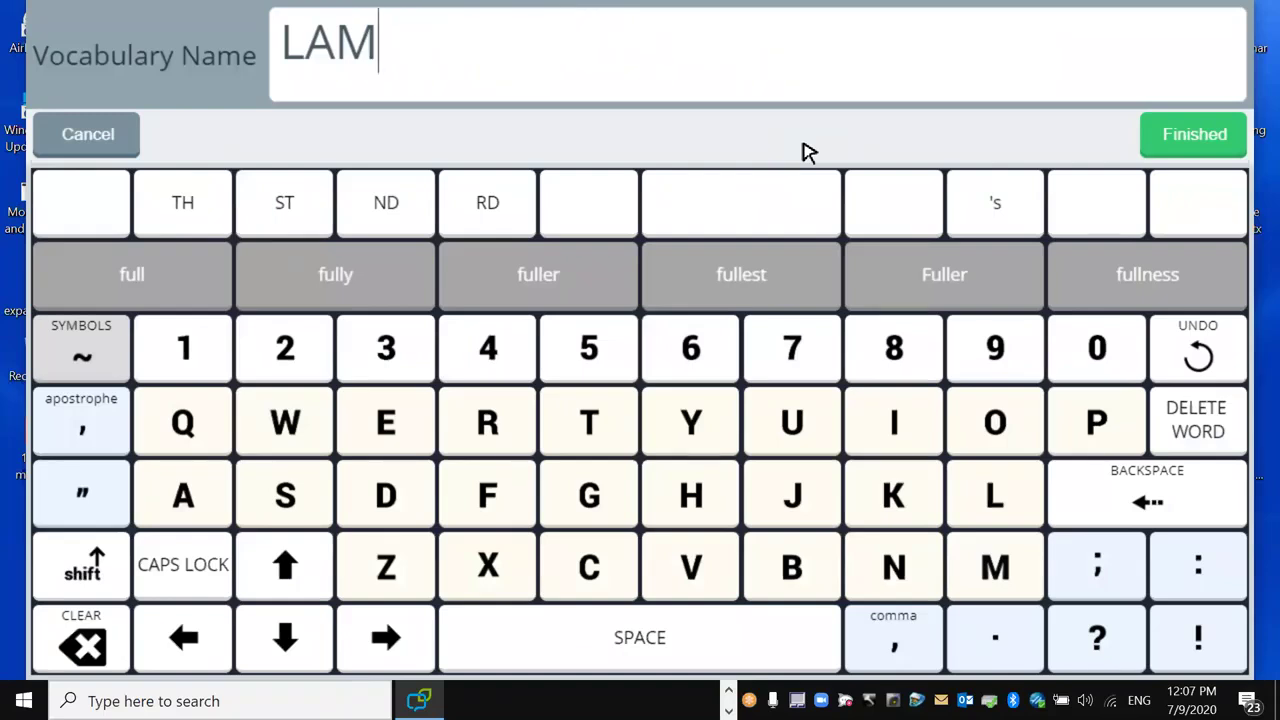
pyautogui.write('John LAP')
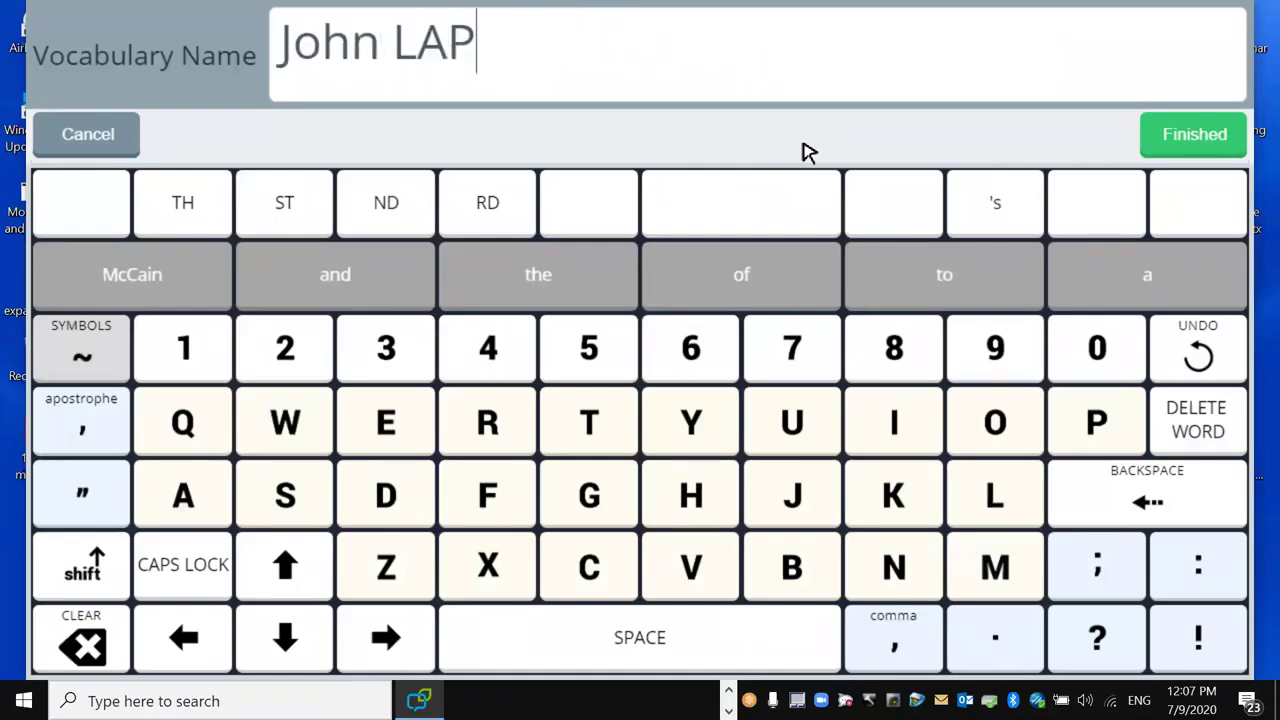
pyautogui.press('BackSpace')
pyautogui.write('MP FU')
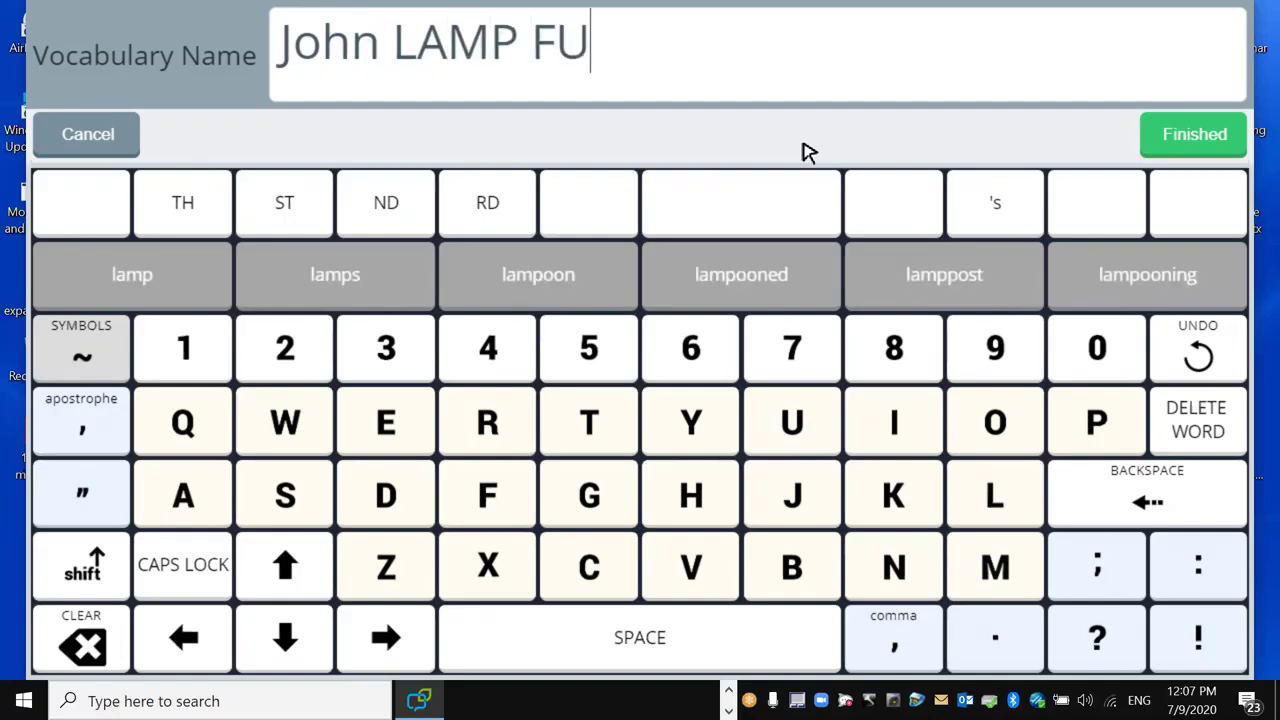
pyautogui.press('BackSpace')
pyautogui.write('ull')
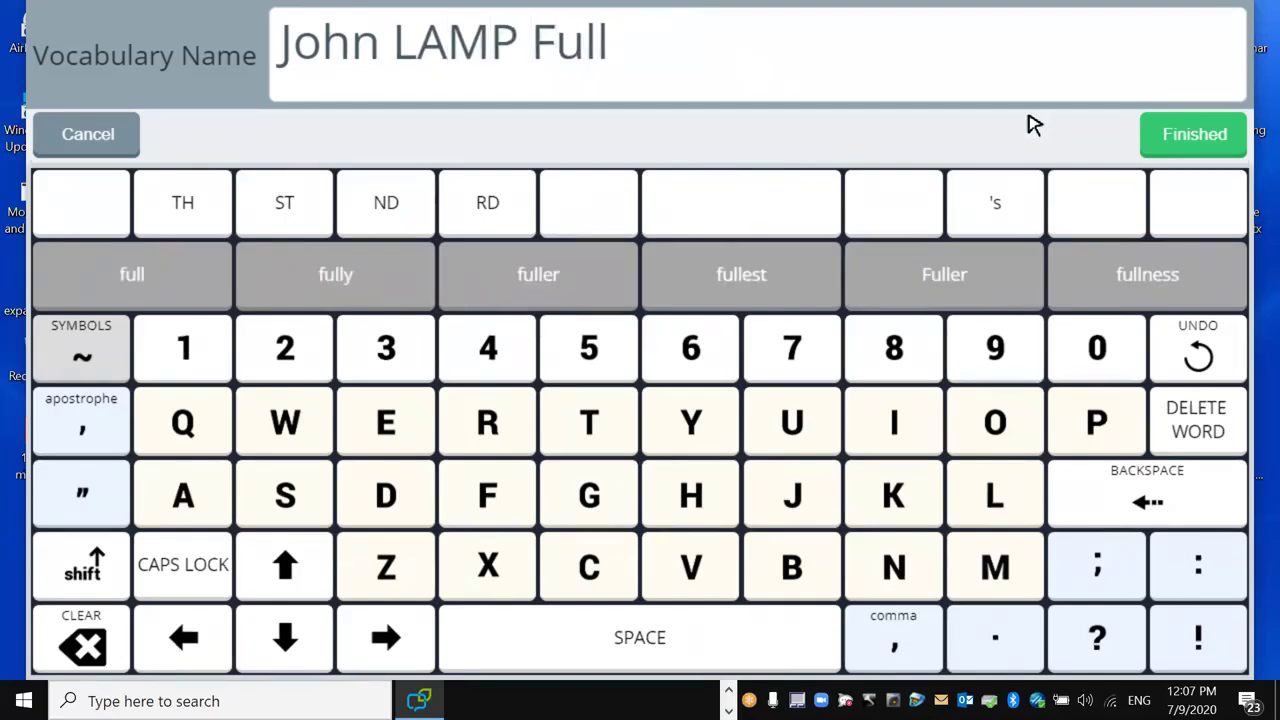
pyautogui.click(1175, 142)
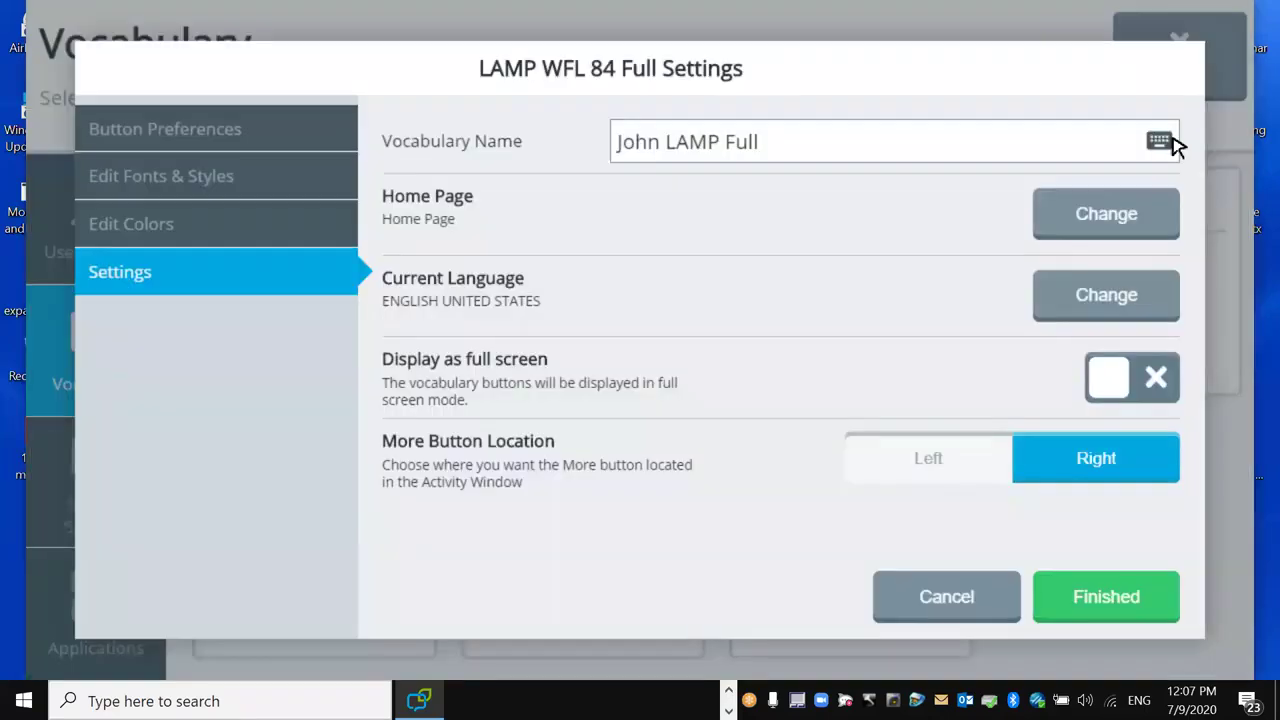
pyautogui.click(1120, 603)
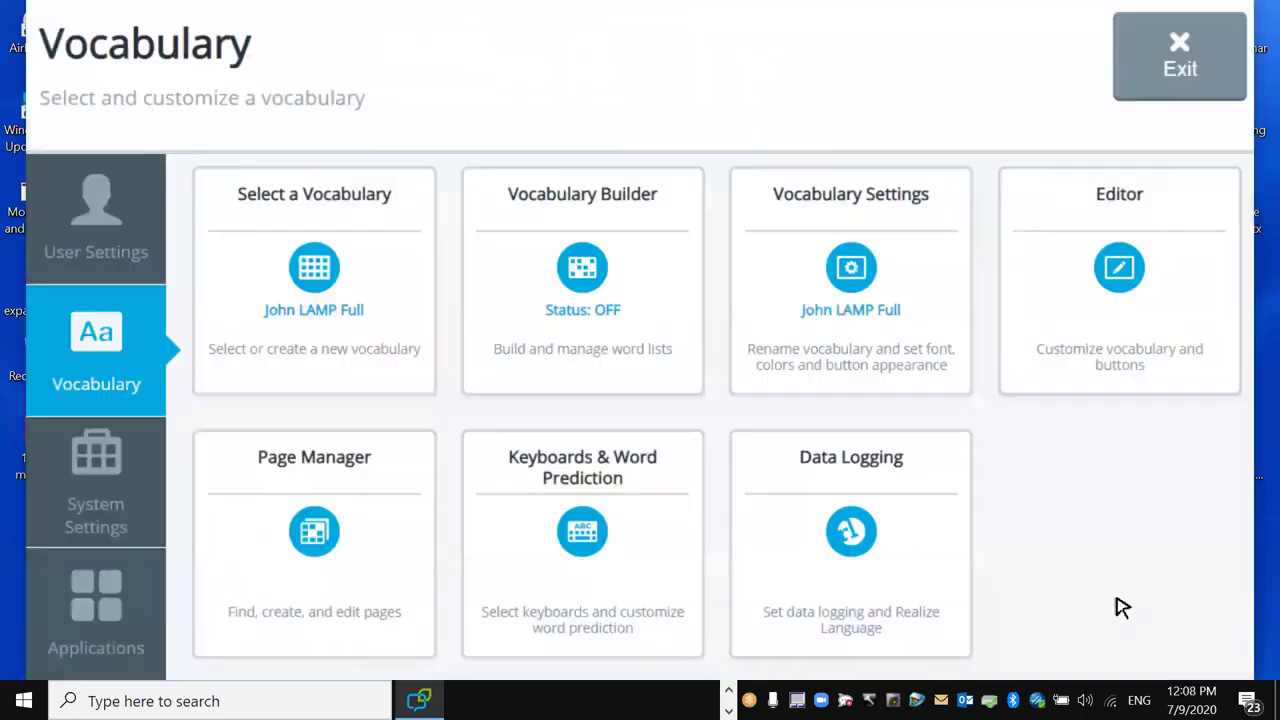
pyautogui.click(1178, 60)
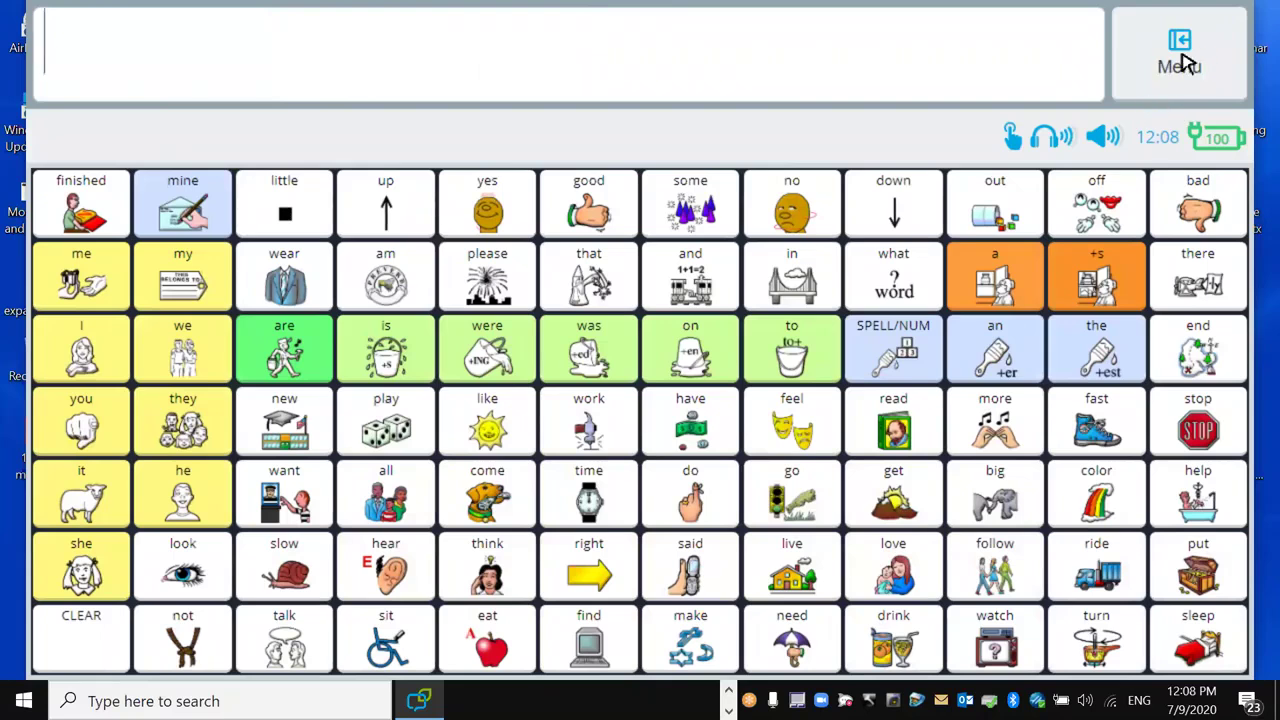
# In the list of modified vocabularies, delete the copies dated 12:04 PM and 12:03 PM on 7/9/2020.
pyautogui.click(1182, 58)
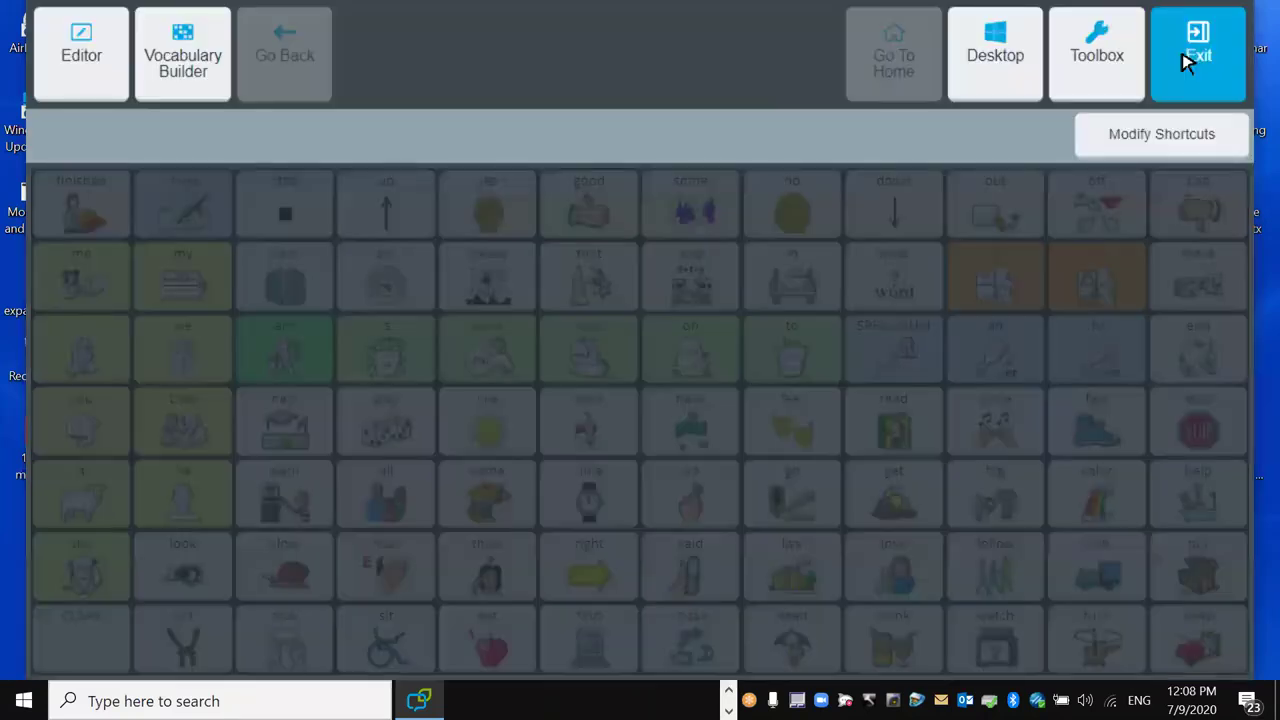
pyautogui.click(1100, 62)
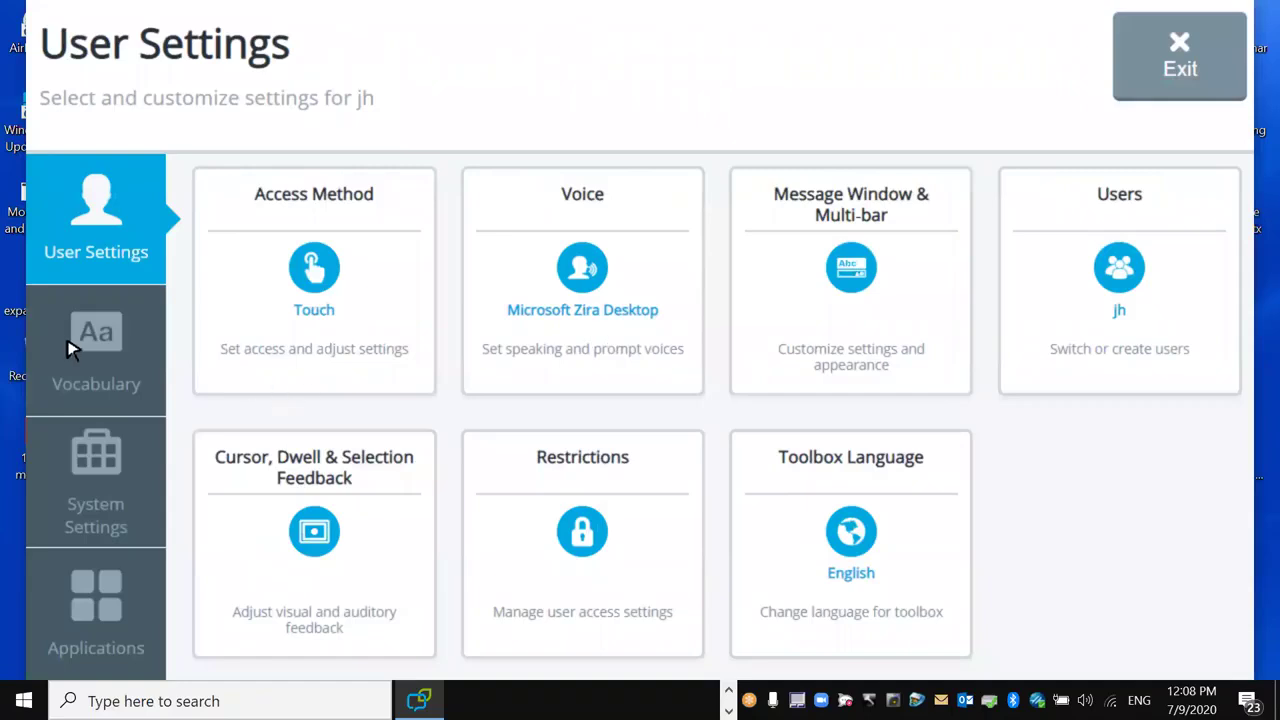
pyautogui.click(100, 350)
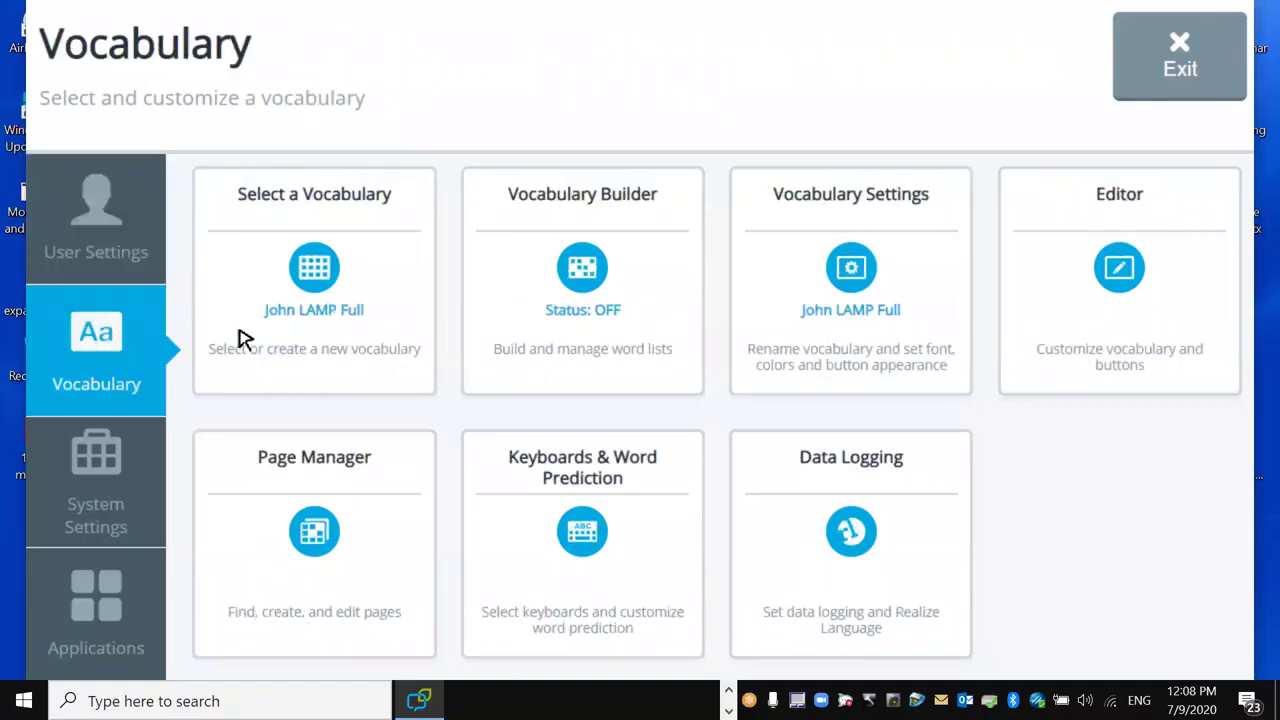
pyautogui.click(306, 244)
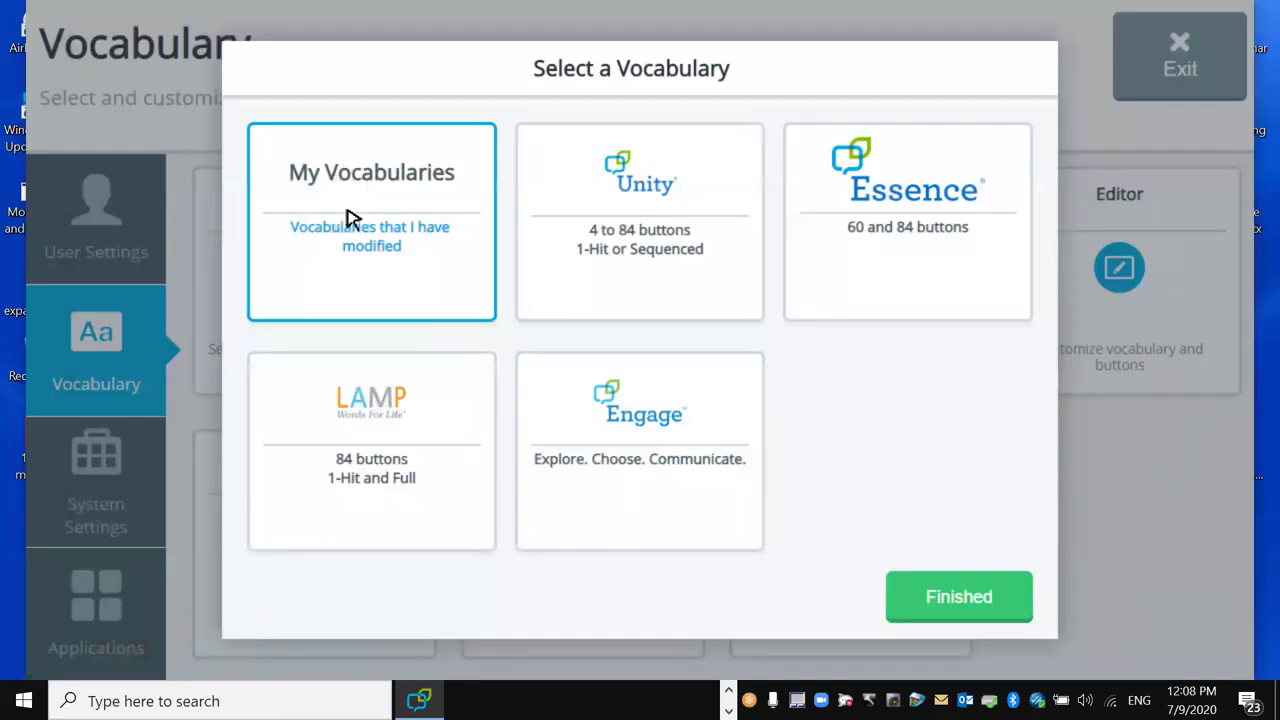
pyautogui.click(349, 217)
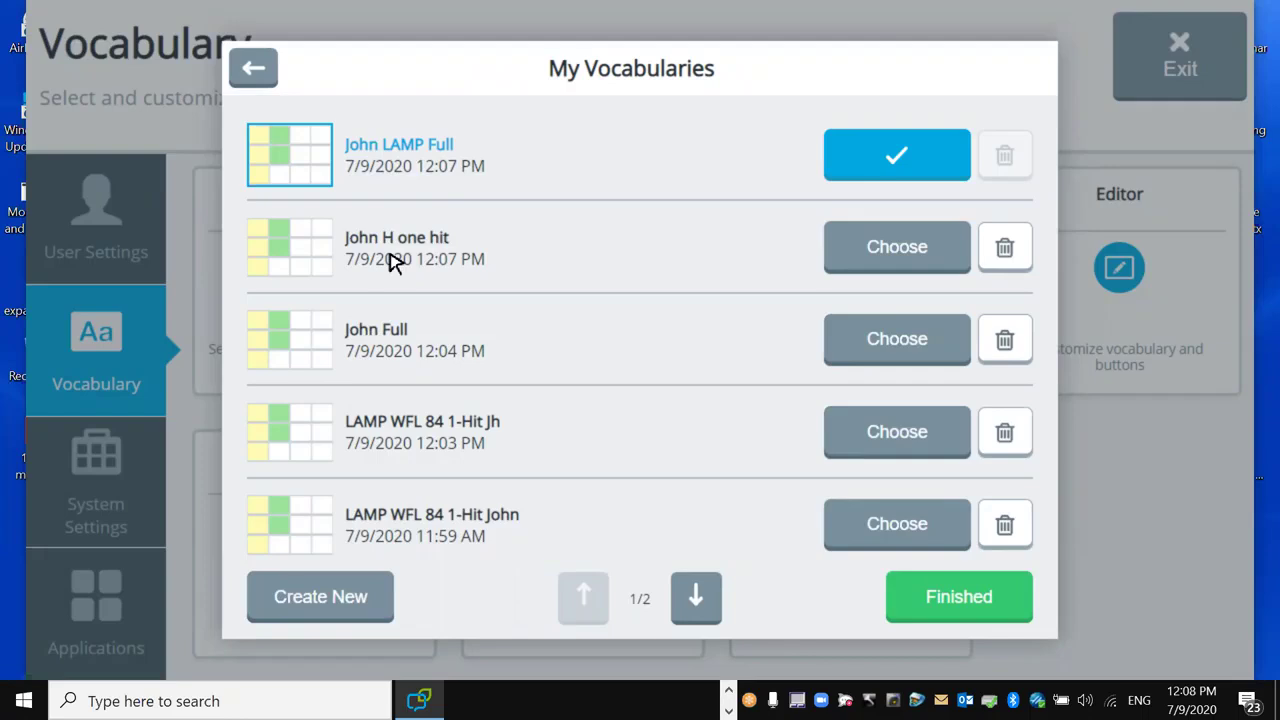
pyautogui.click(1005, 341)
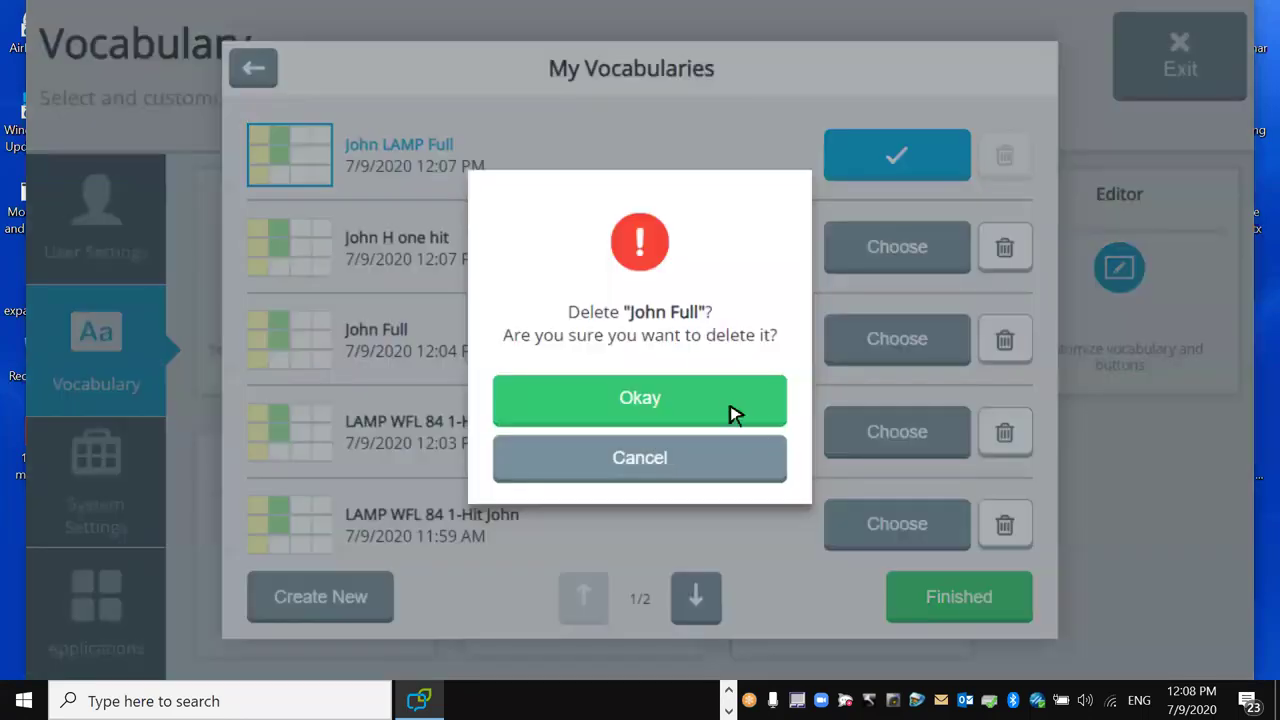
pyautogui.click(735, 414)
pyautogui.click(999, 358)
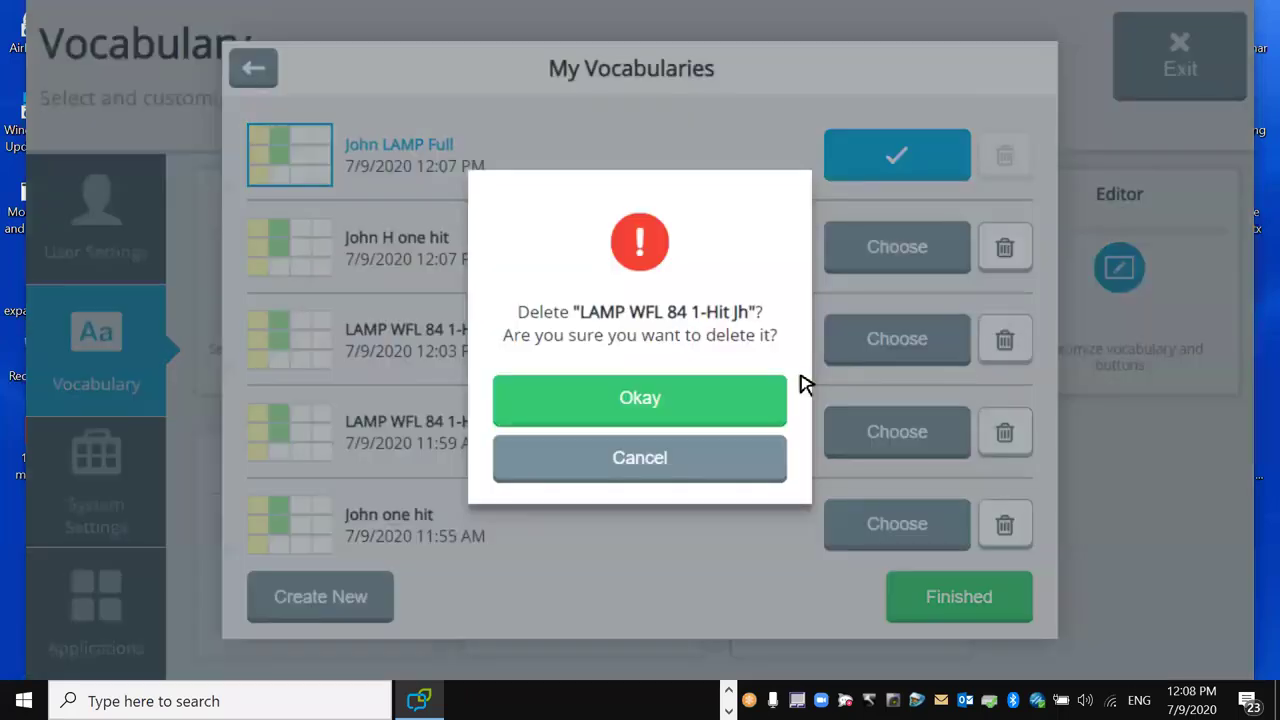
pyautogui.click(752, 420)
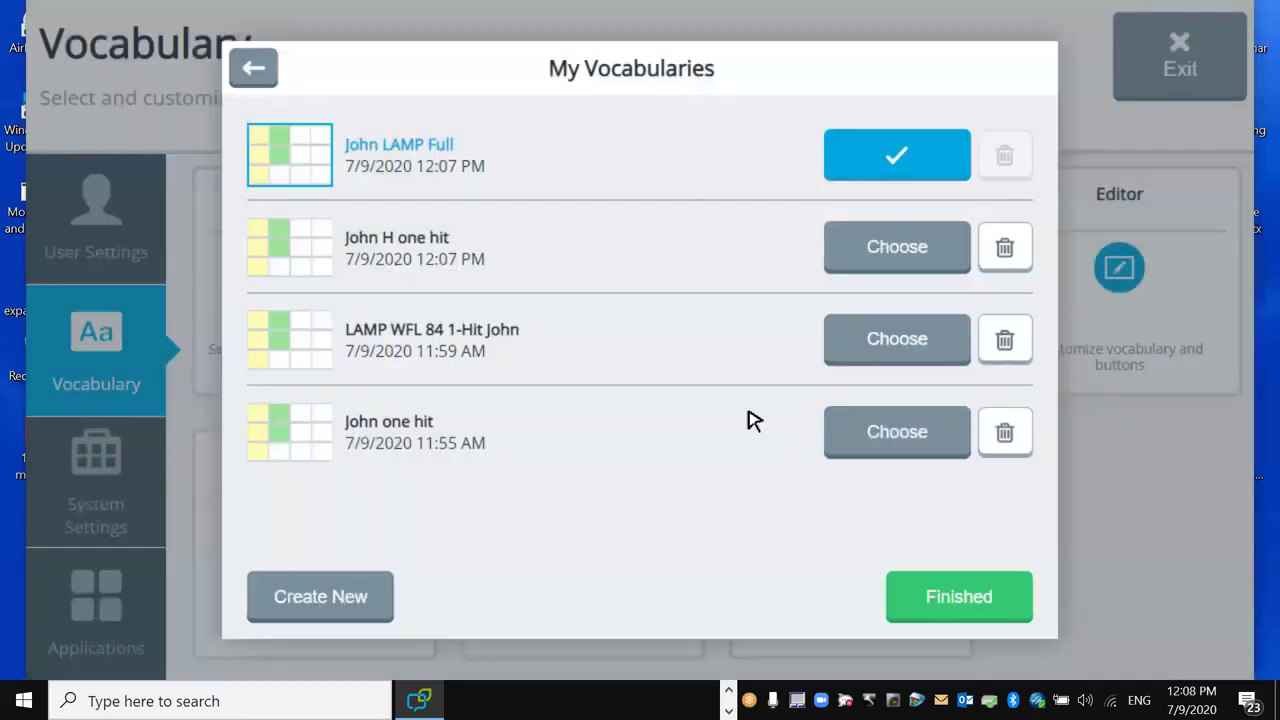
# Delete the modified vocabularies dated 11:59 AM and 11:55 AM on 7/9/2020, and return to the communication screen.
pyautogui.click(1015, 341)
pyautogui.click(757, 400)
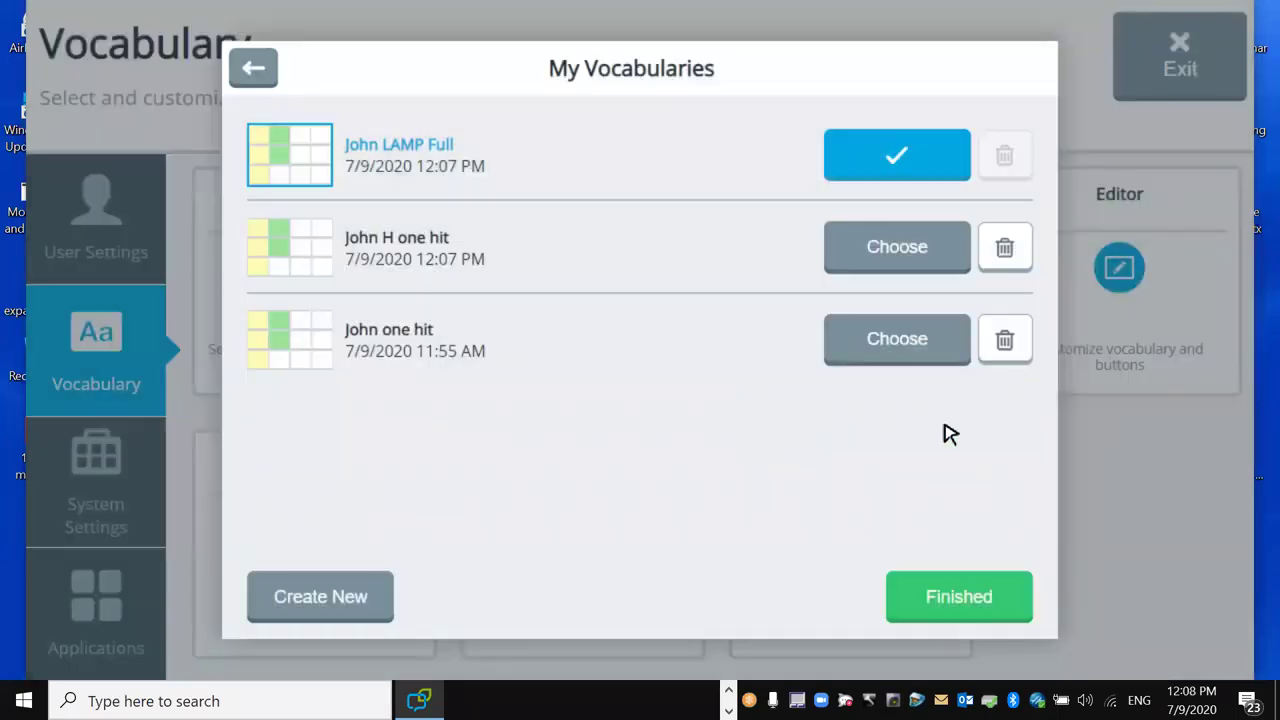
pyautogui.click(1005, 345)
pyautogui.click(757, 403)
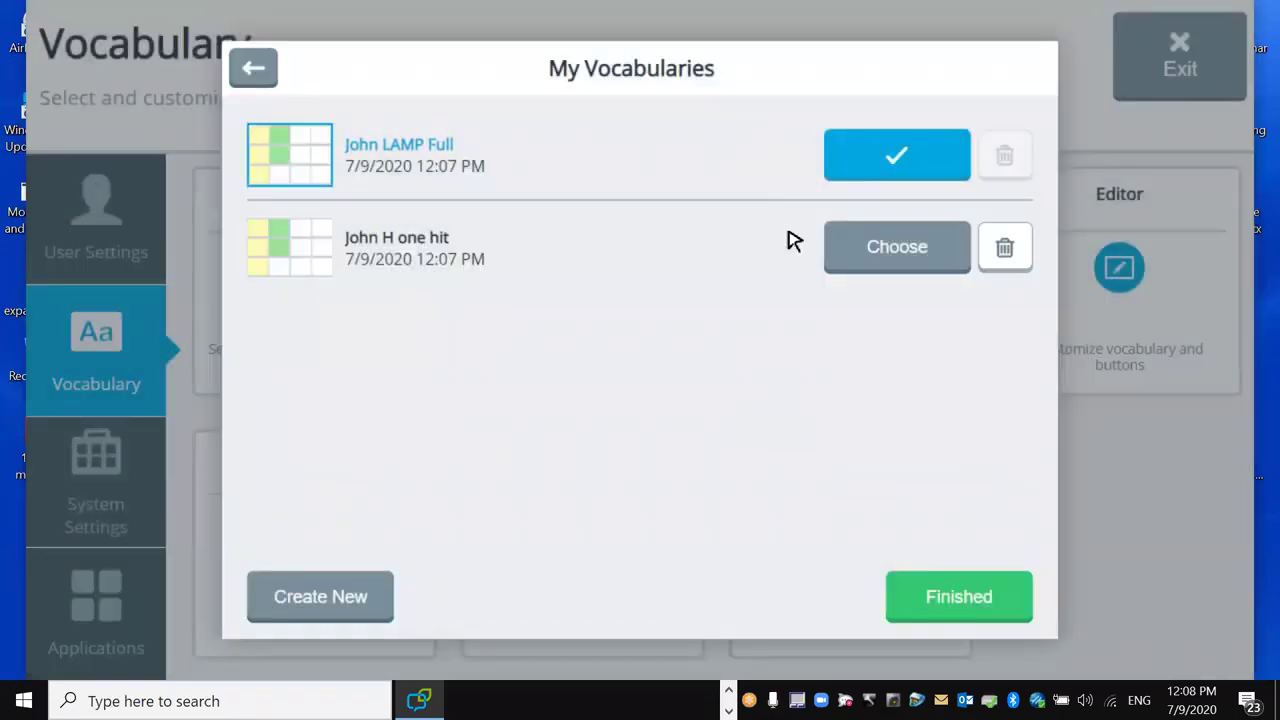
pyautogui.click(943, 600)
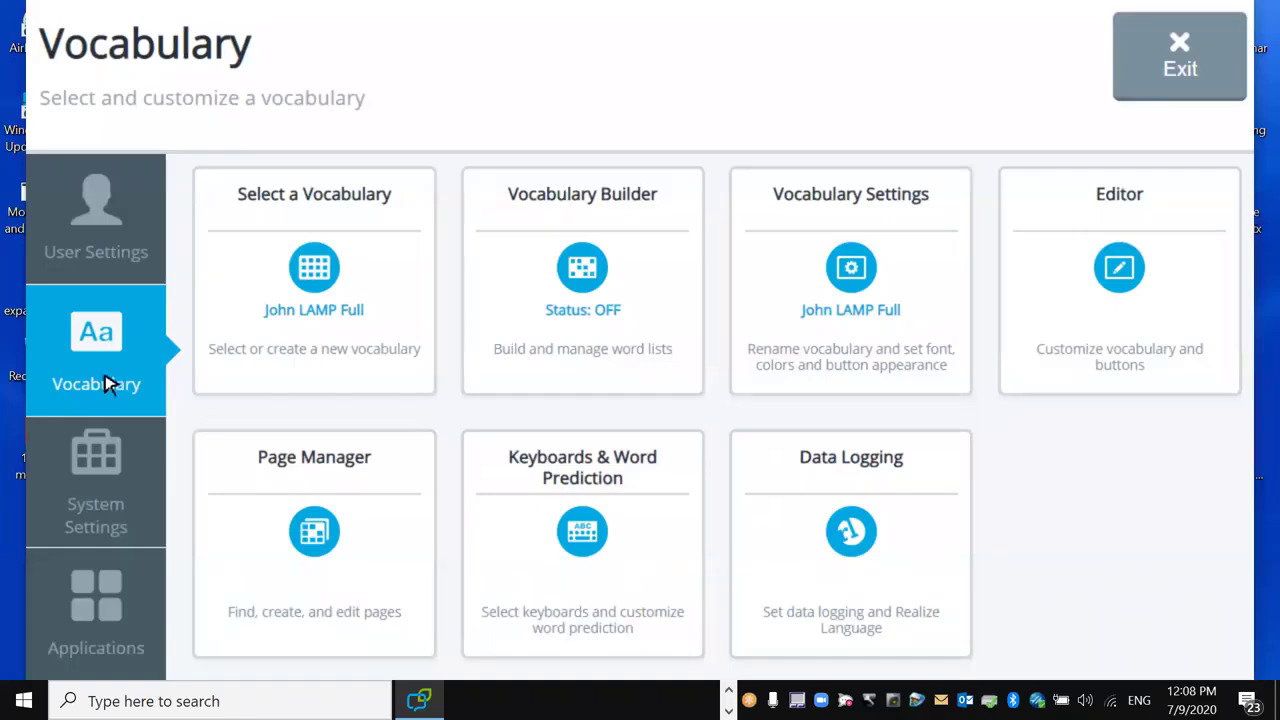
pyautogui.click(1140, 78)
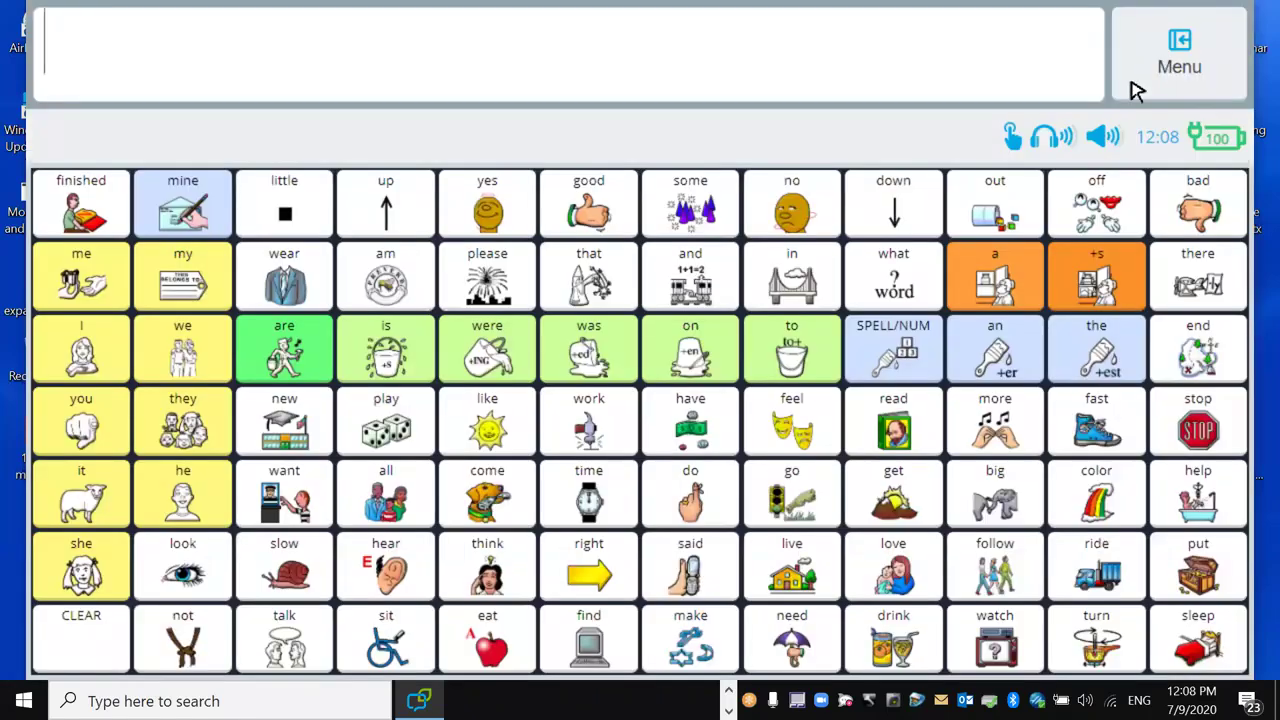
# Add the word "juice" to the message using the drink category of the Full vocabulary.
pyautogui.click(902, 632)
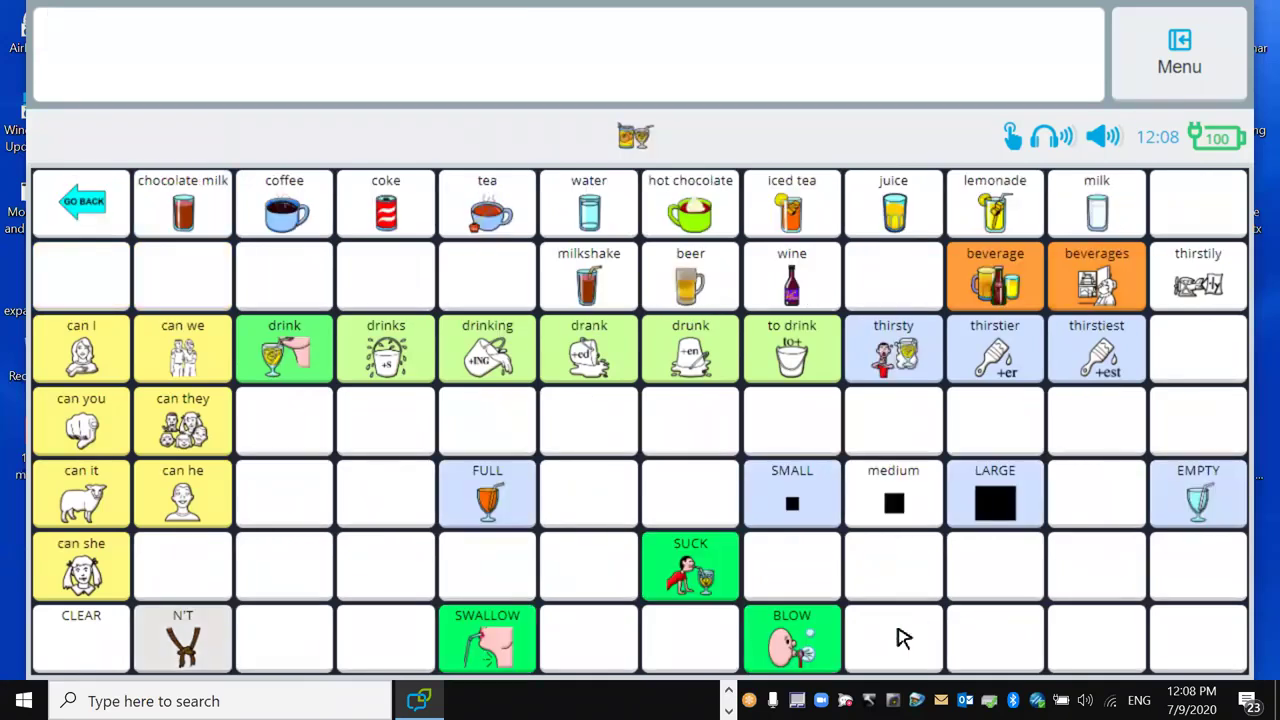
pyautogui.click(881, 228)
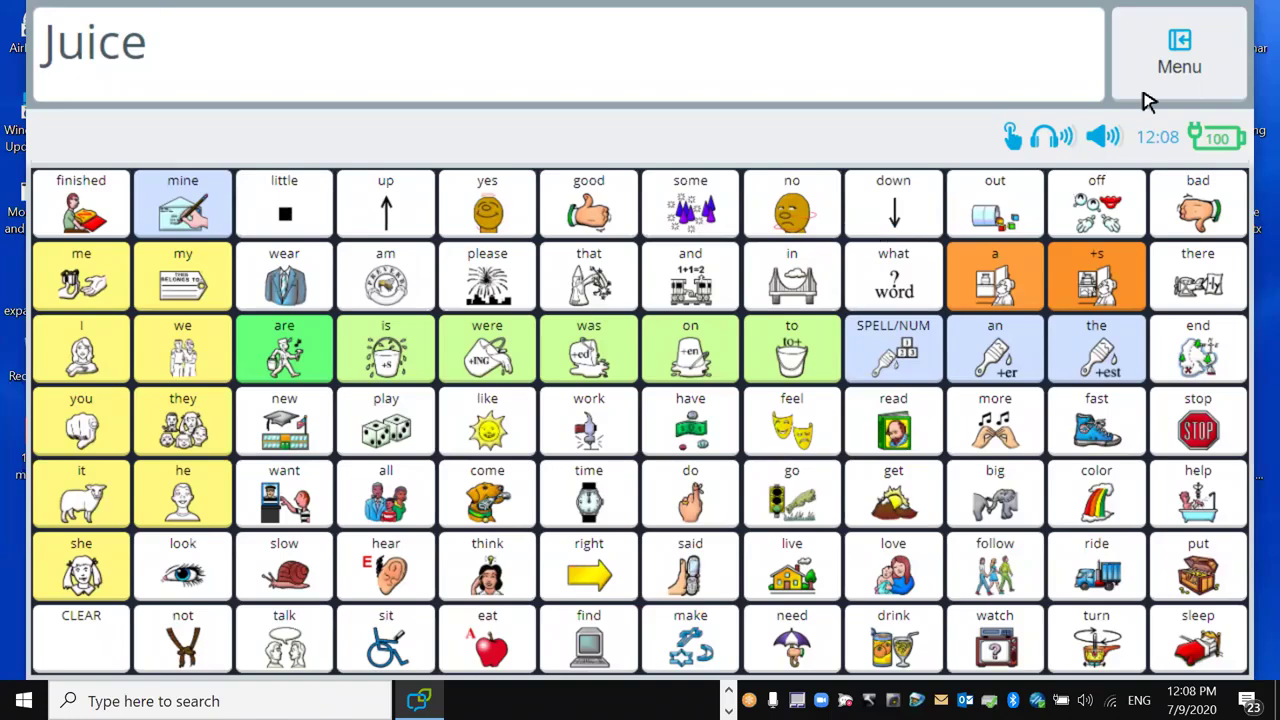
pyautogui.click(1181, 52)
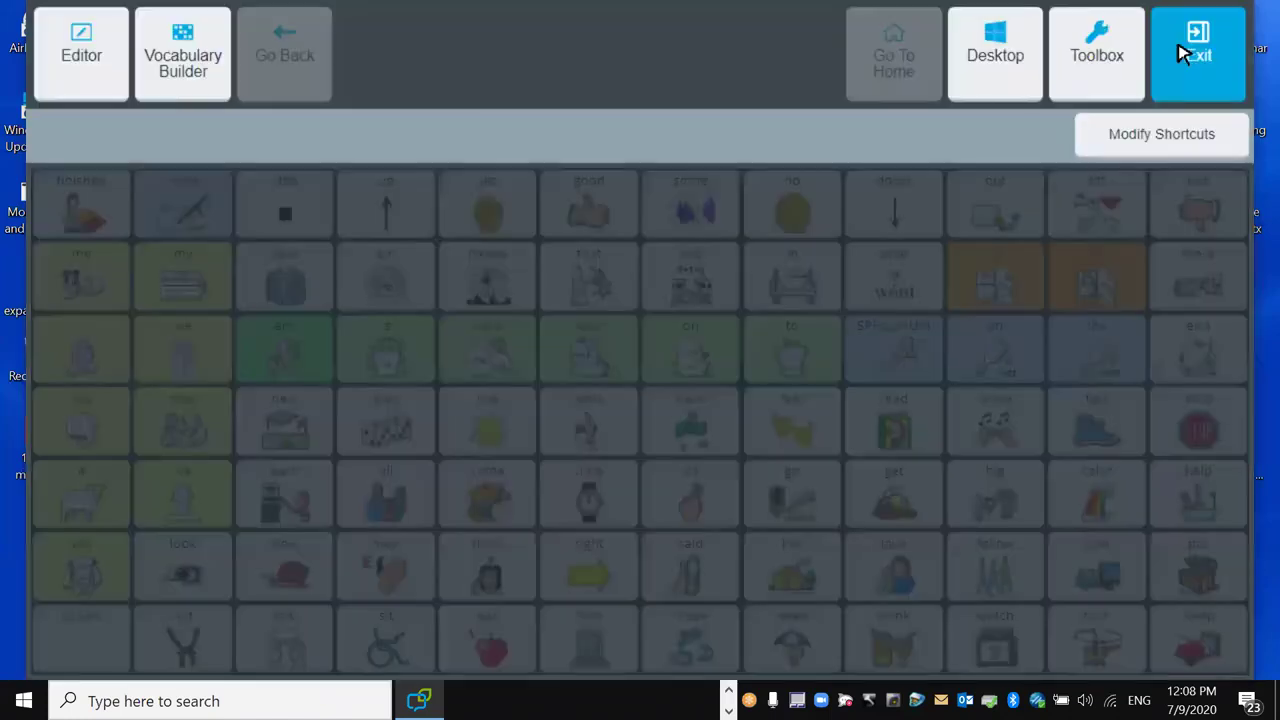
pyautogui.click(1192, 48)
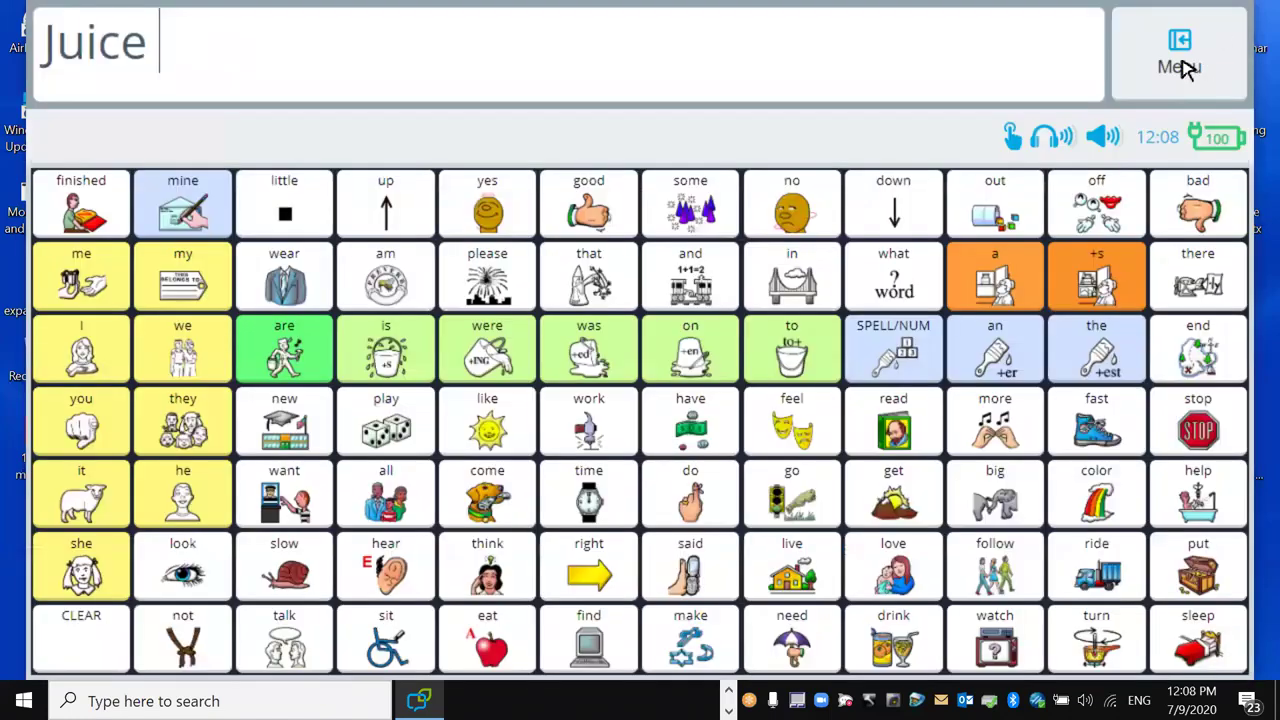
# Switch the active vocabulary to the client's saved "one hit" copy, and return to the communication screen.
pyautogui.click(1208, 55)
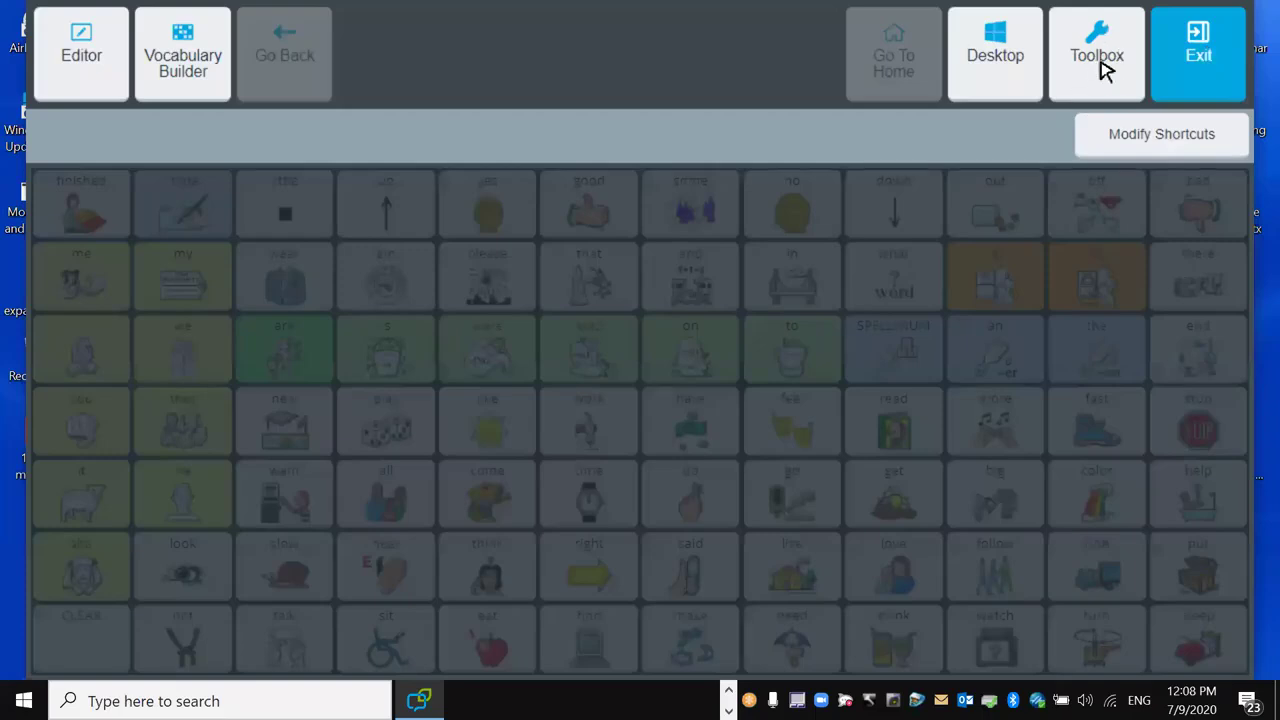
pyautogui.click(1104, 66)
pyautogui.click(108, 385)
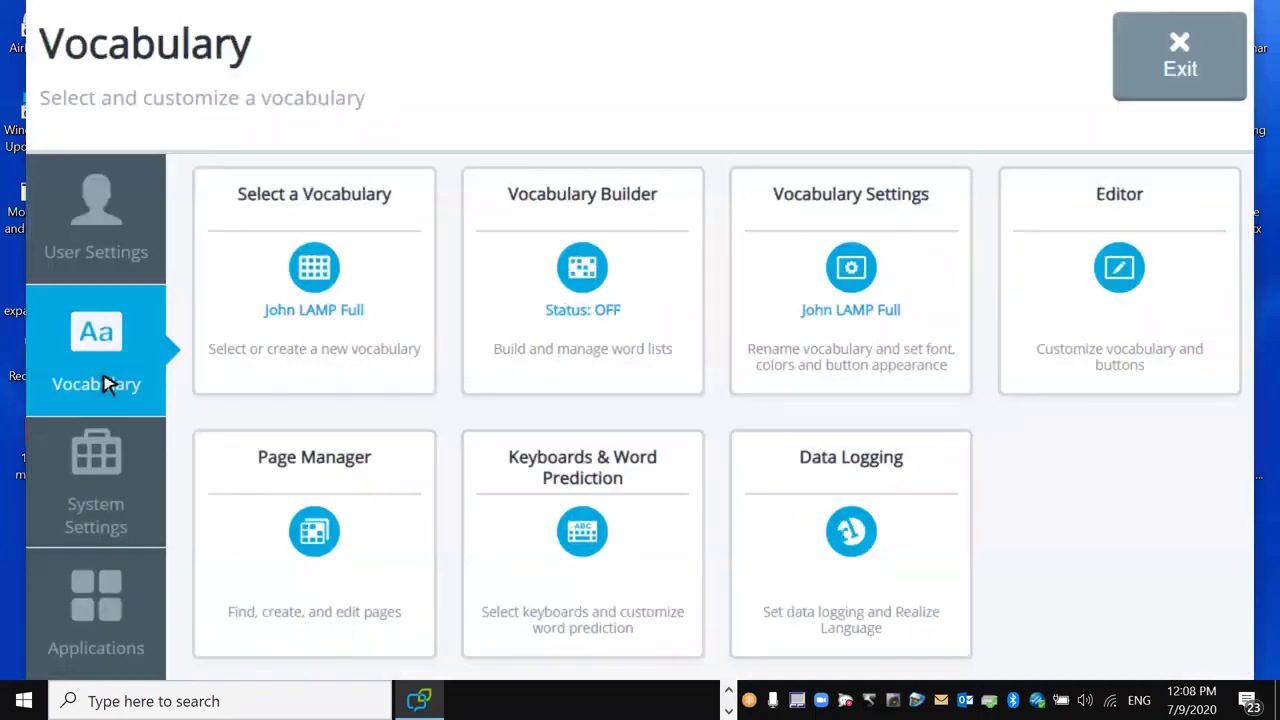
pyautogui.click(316, 270)
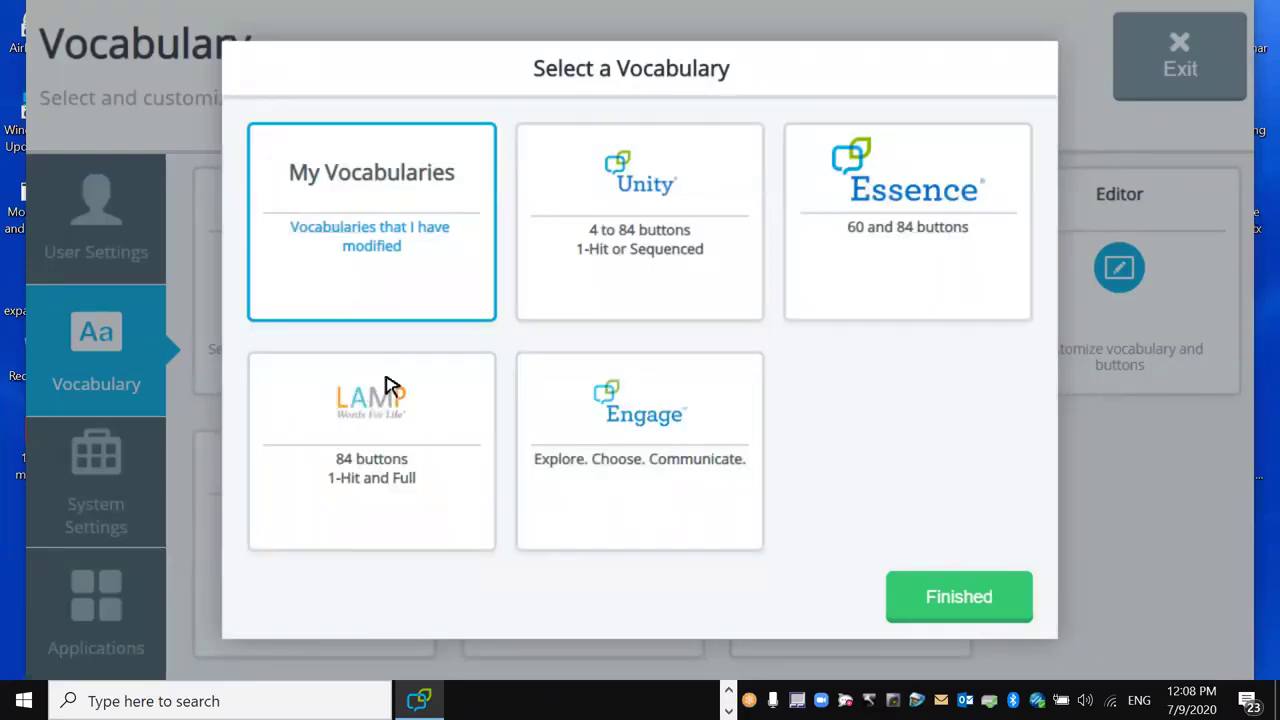
pyautogui.click(370, 247)
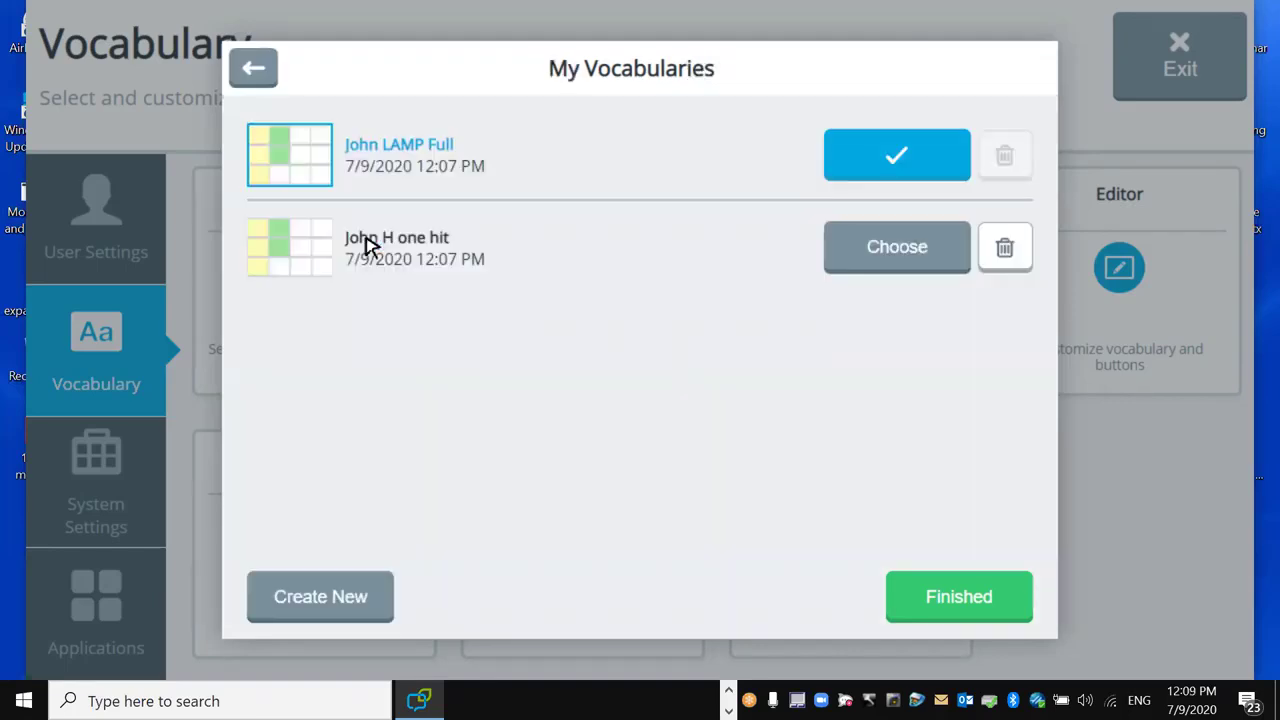
pyautogui.click(857, 254)
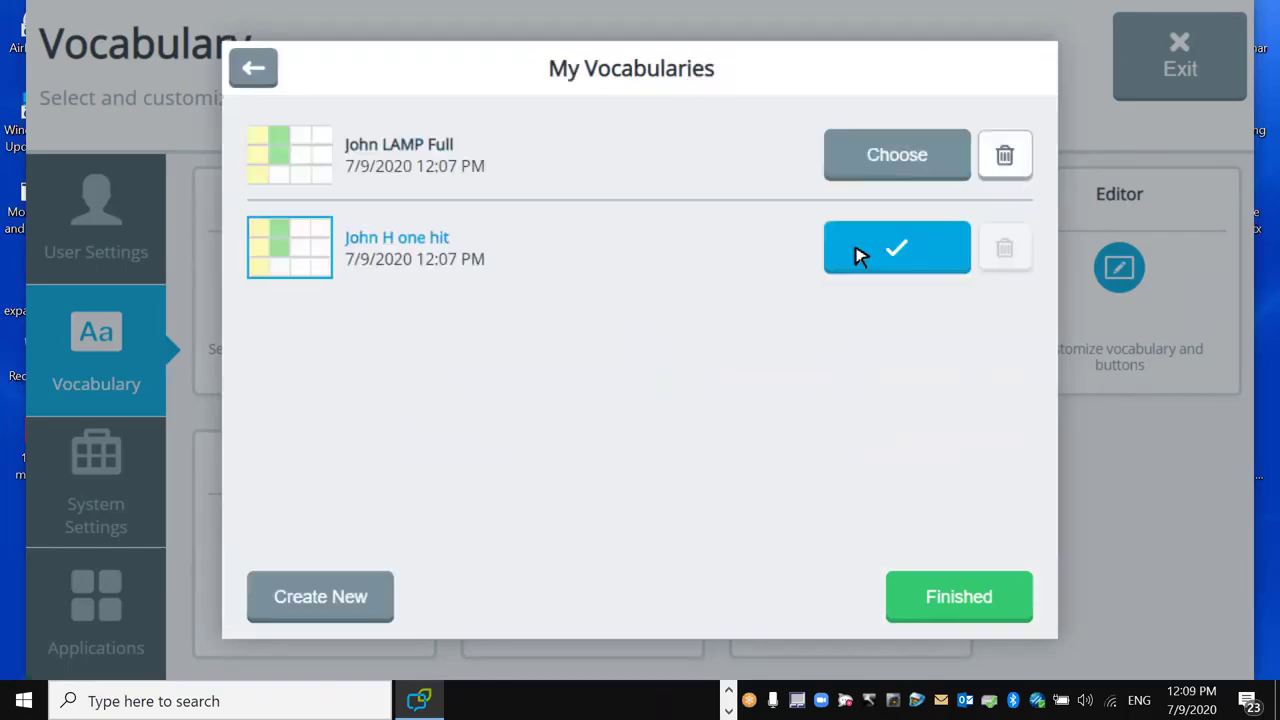
pyautogui.click(972, 610)
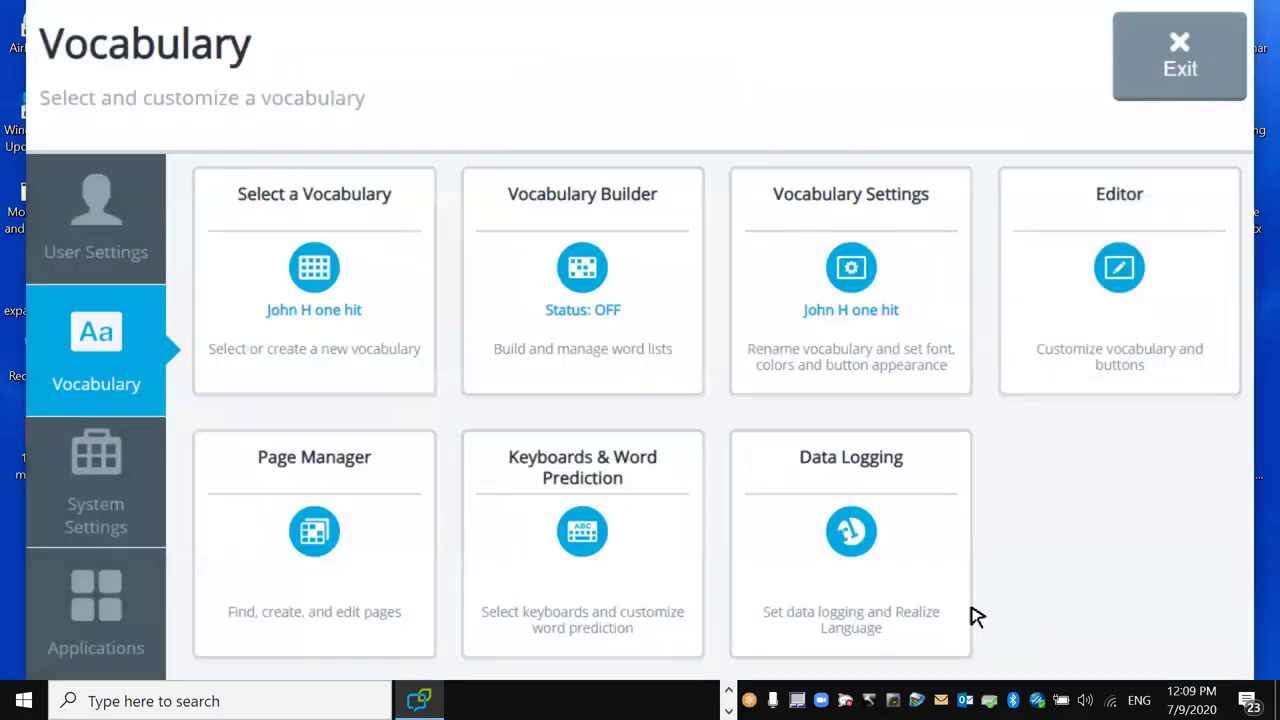
pyautogui.click(1188, 58)
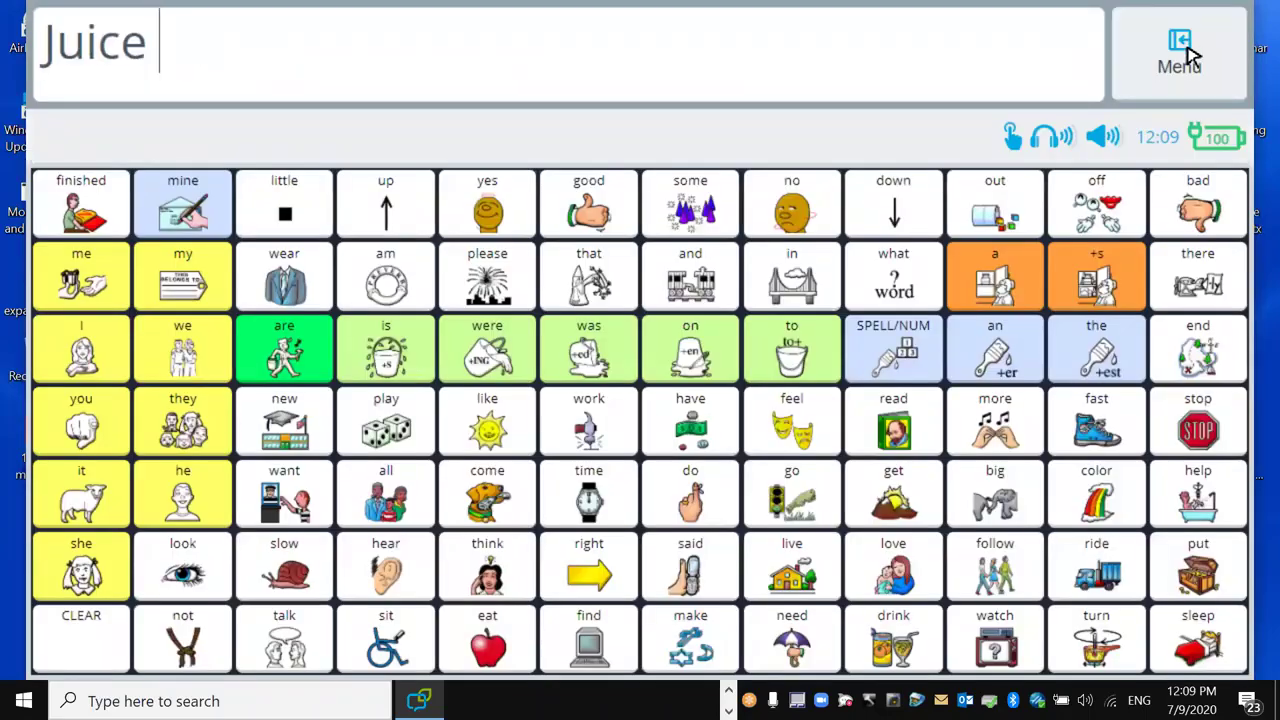